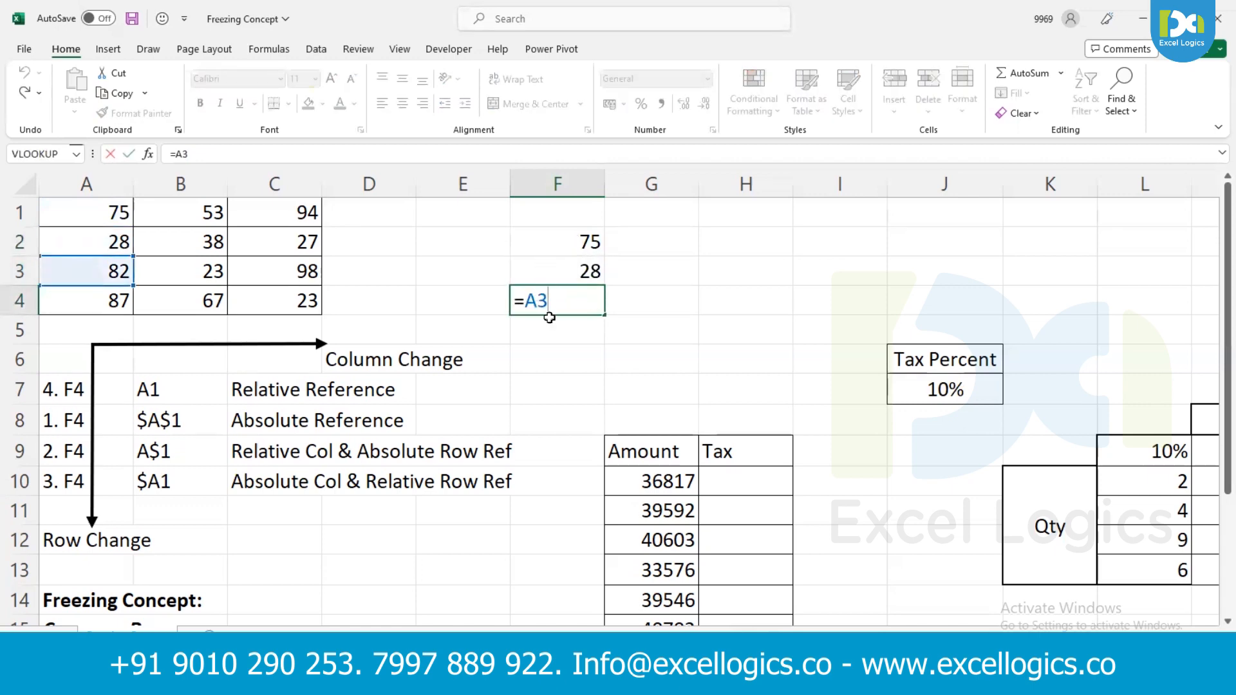
- Copy the relative reference formula in F2 across to G2 and H2
key("Return")
key("Up")
key("Up")
key("Up")
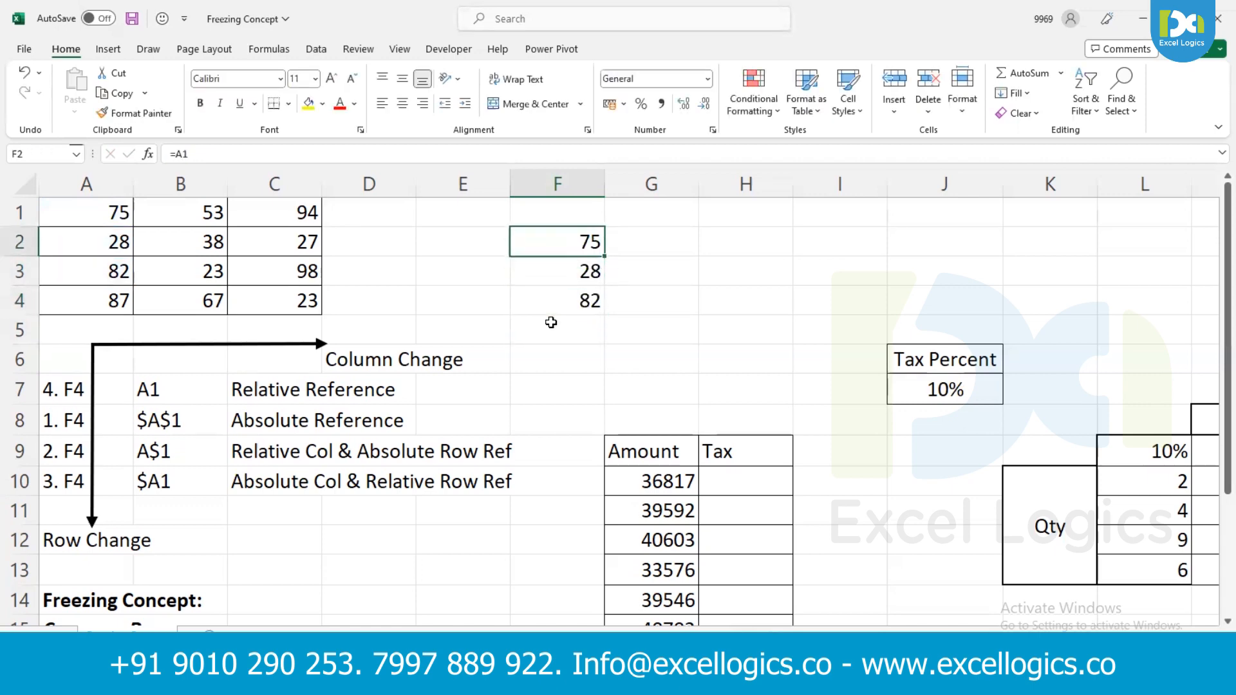
key("shift+Right")
key("shift+Right")
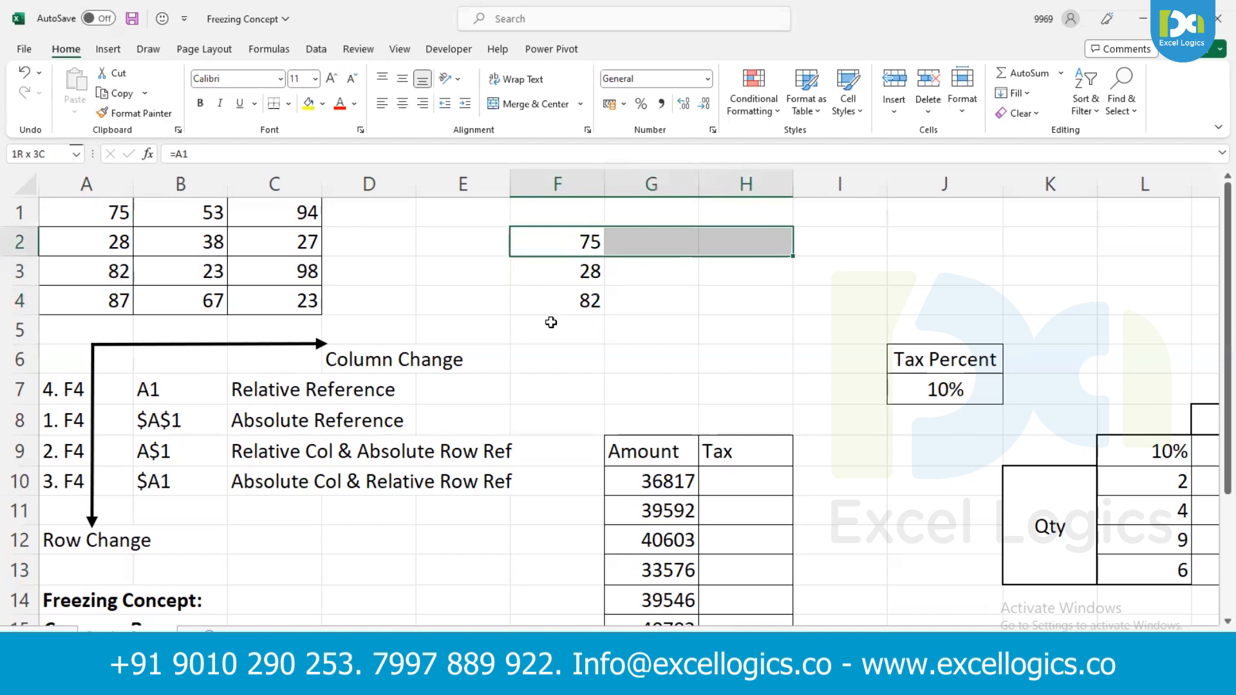
key("ctrl+r")
- Inspect the relative reference formulas in cells F2, G2 and H2
double_click(574, 243)
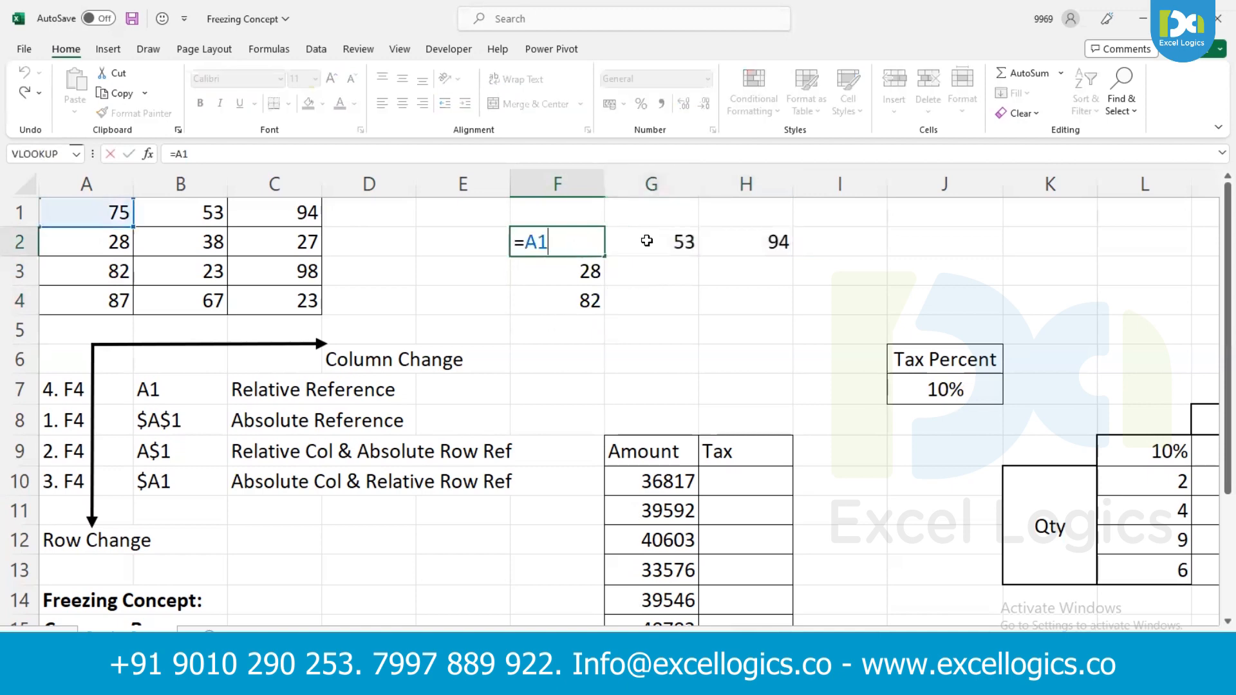
double_click(648, 241)
double_click(736, 238)
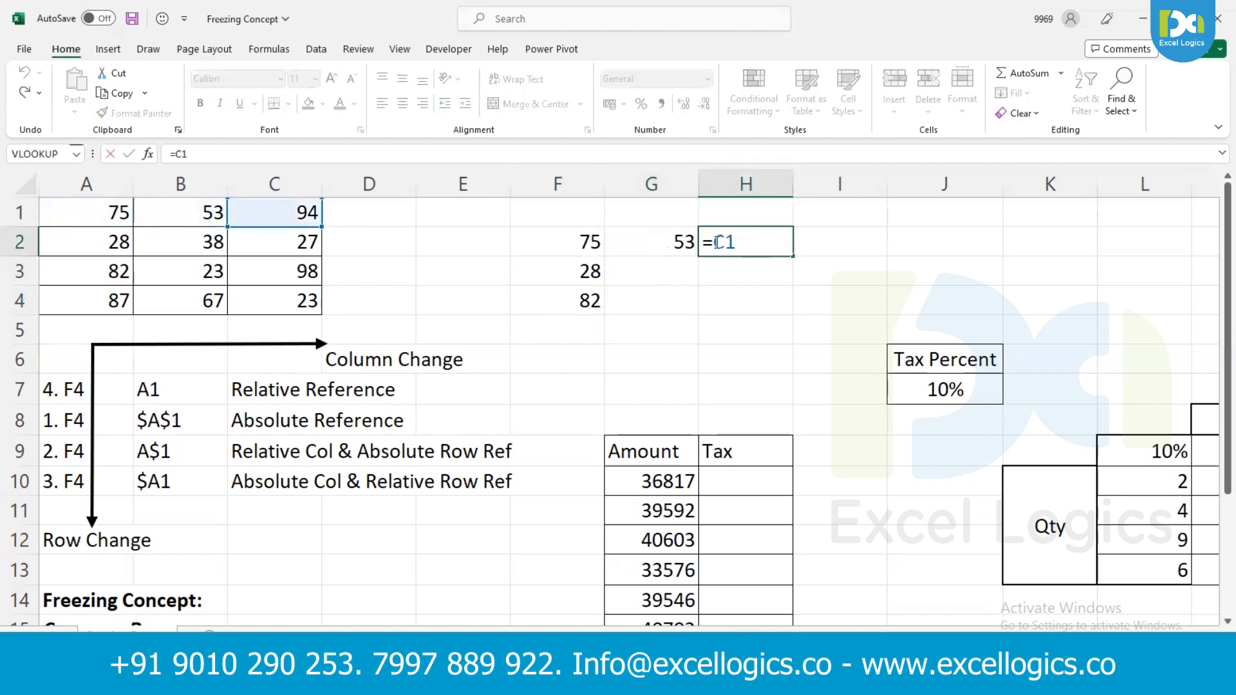
key("Return")
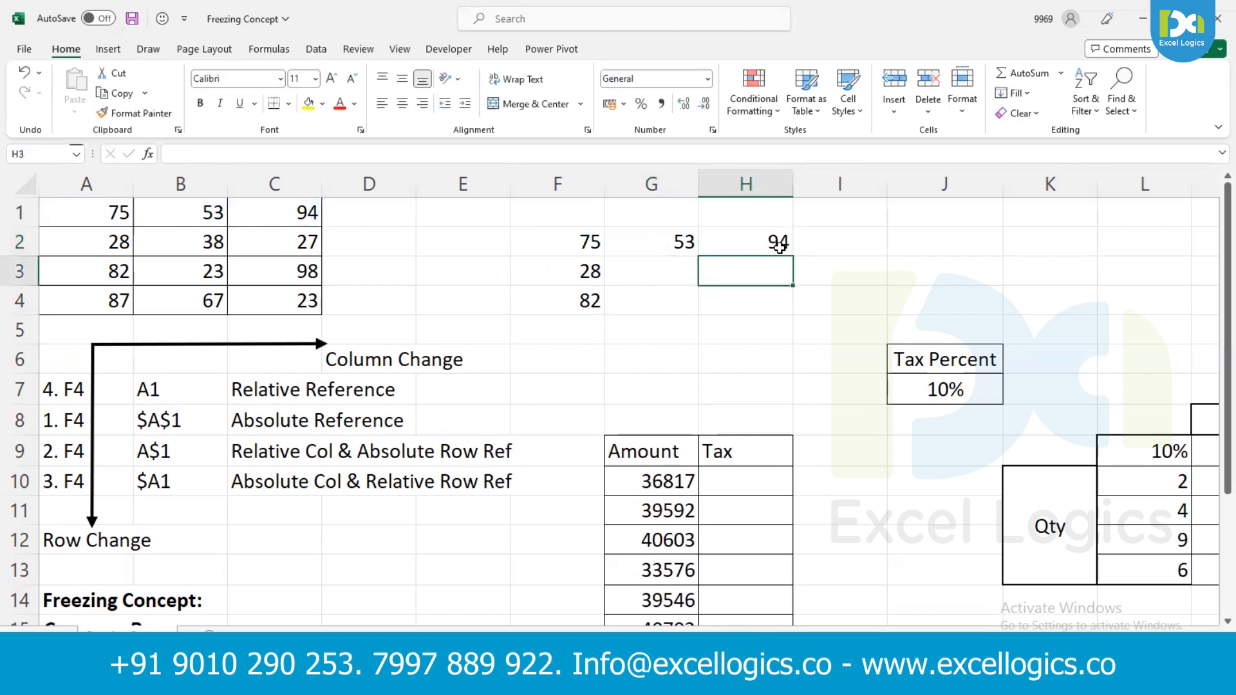
- Enter the shortcut notes F4 in cell J2 and Fn+F4 in cell J3
left_click(969, 244)
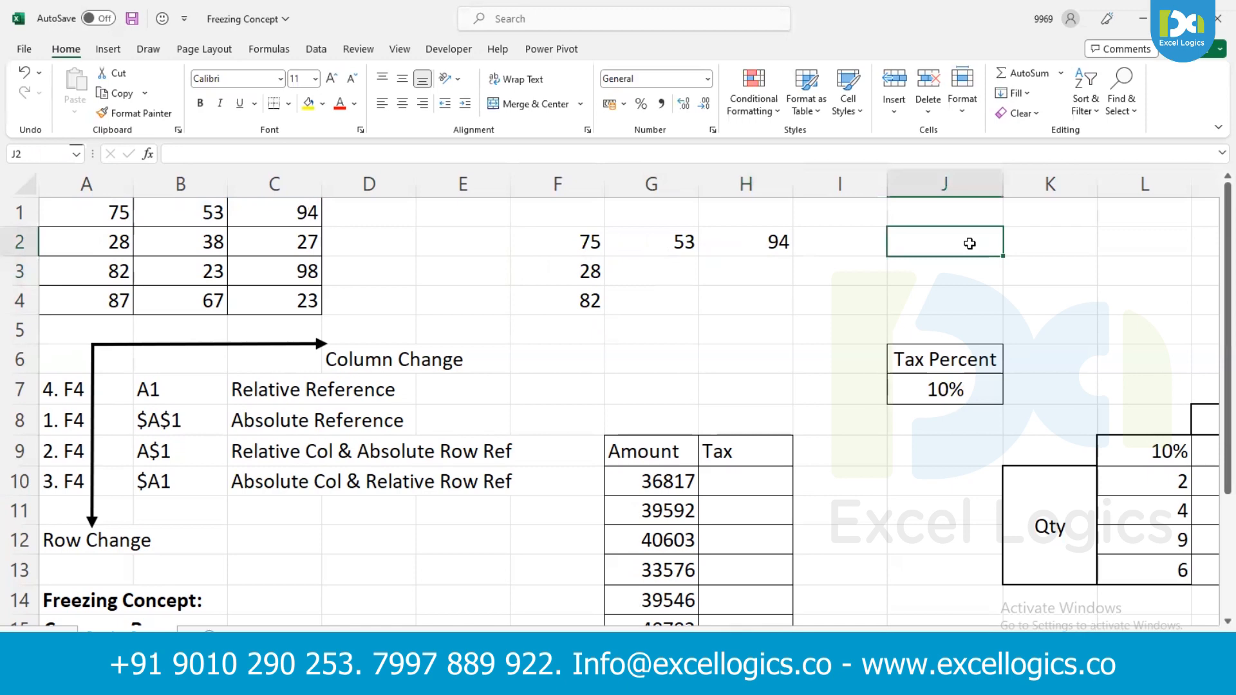
type("F4")
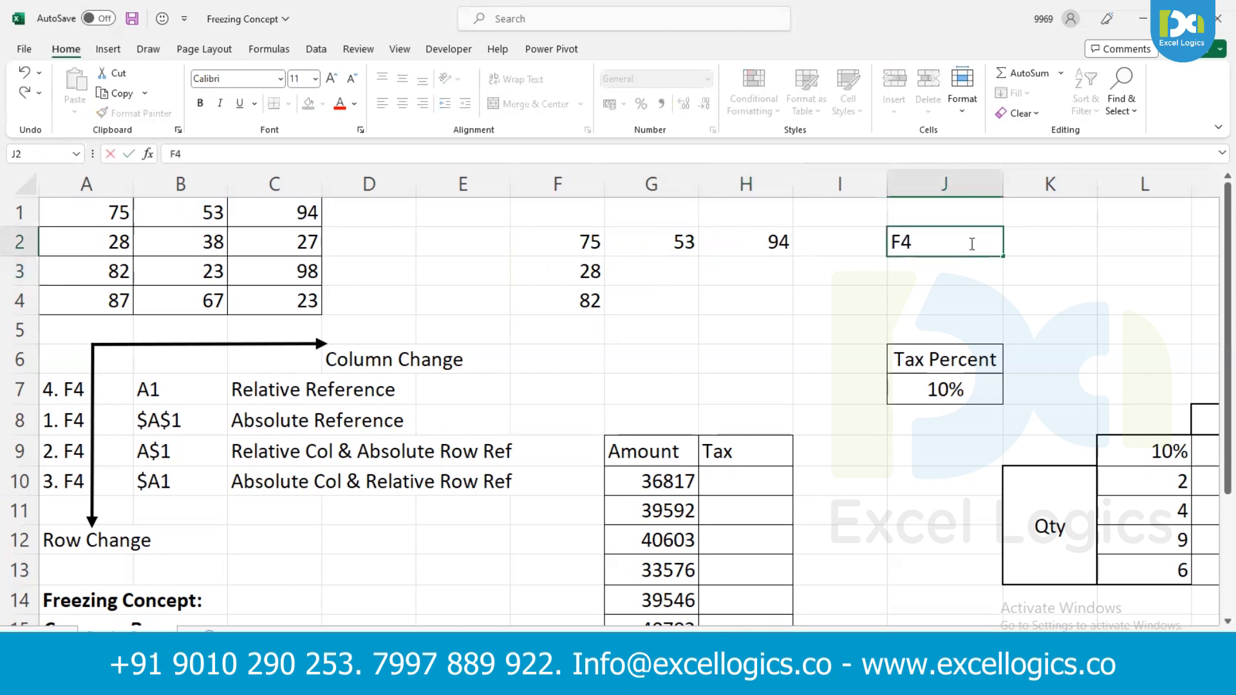
key("Tab")
key("Down")
key("Left")
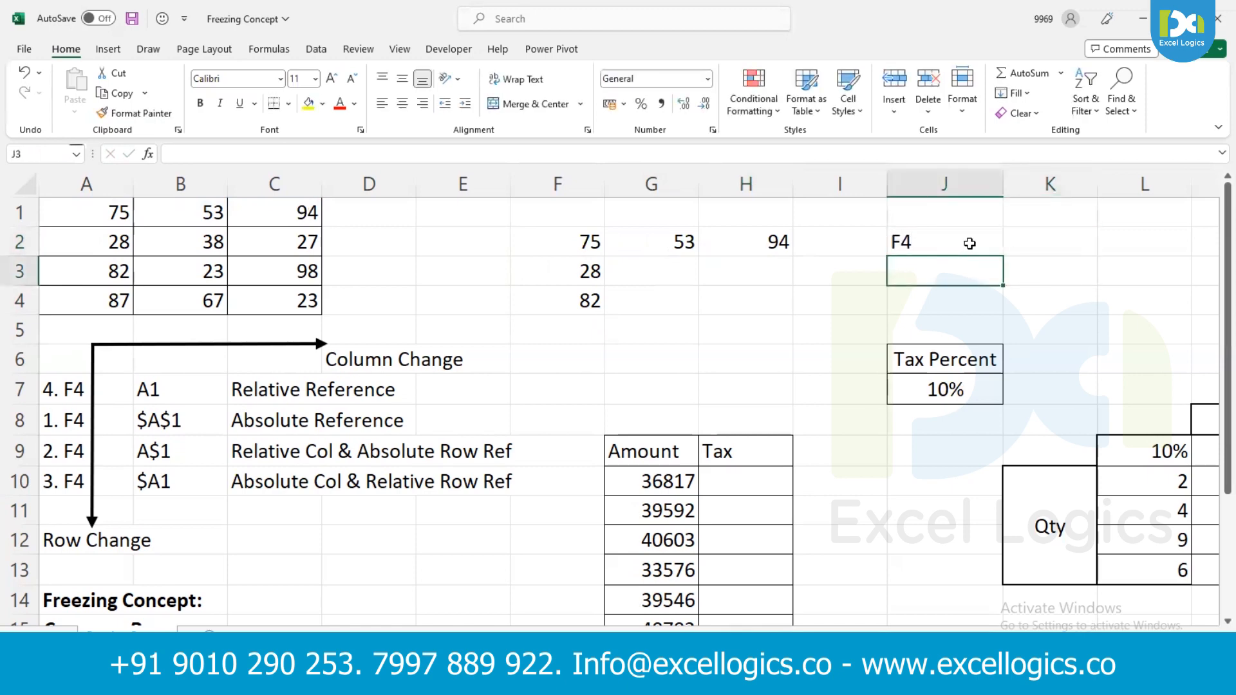
type("Fn+")
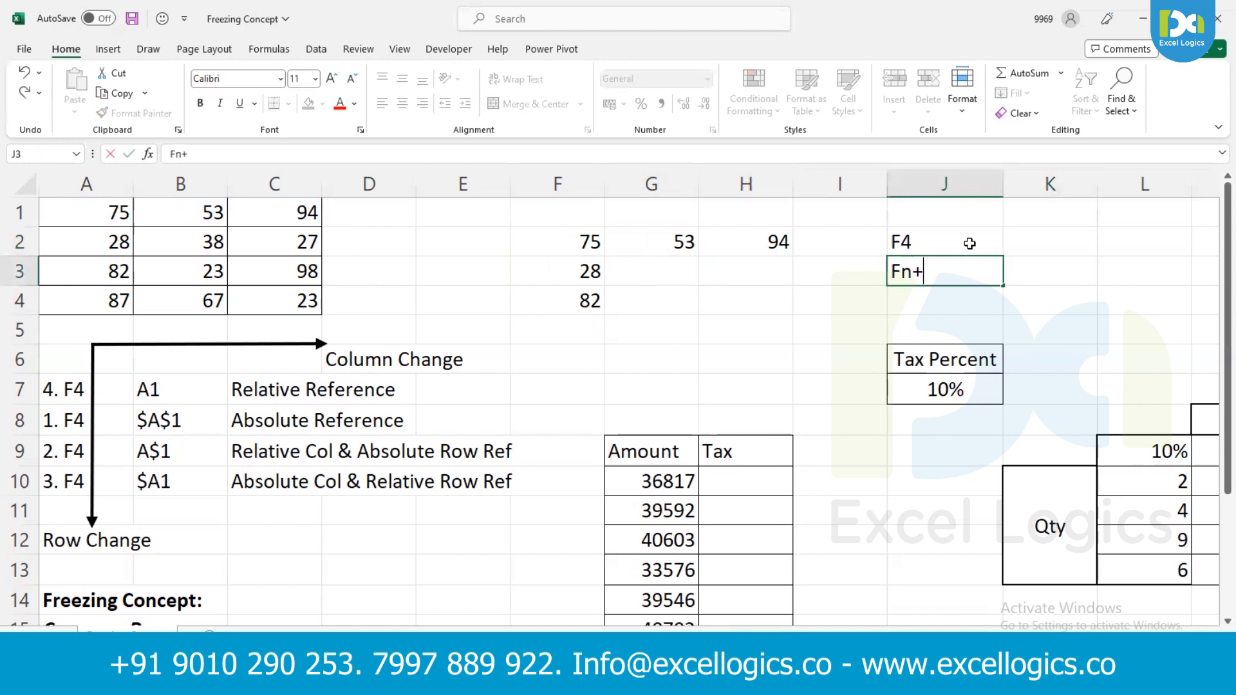
type("F4")
key("Return")
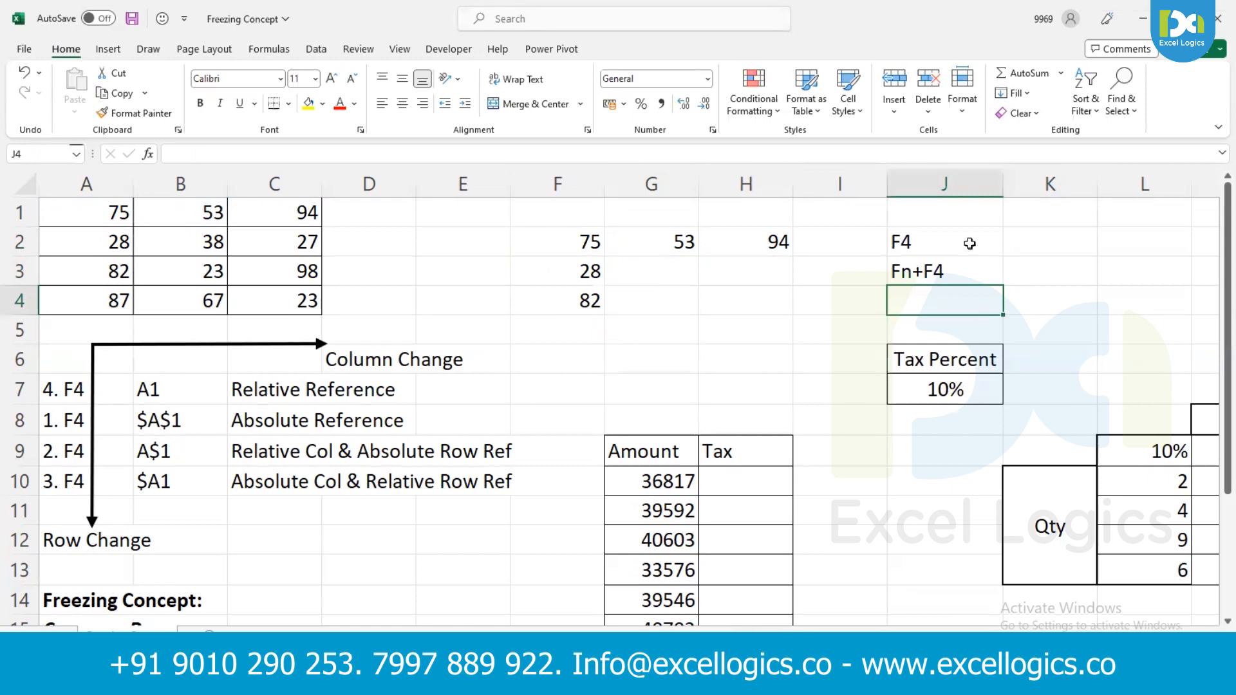
- Change the reference in F2 to the absolute form =$A$1
left_click(933, 267)
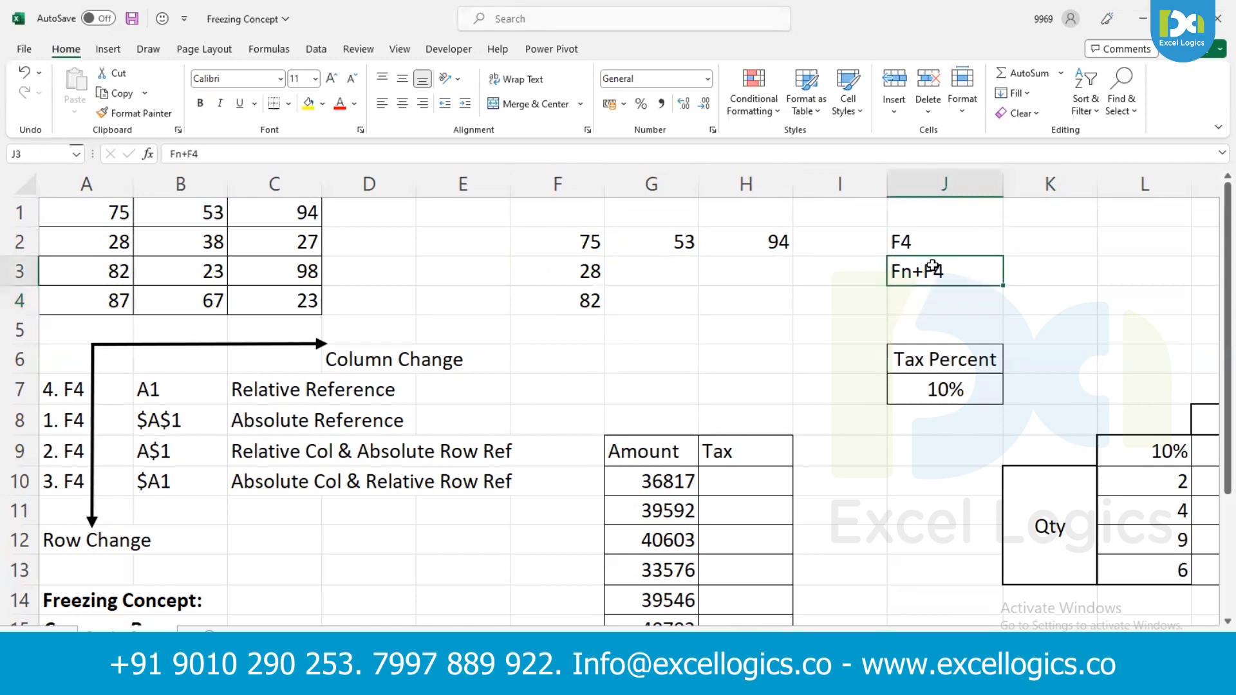
double_click(599, 242)
key("F4")
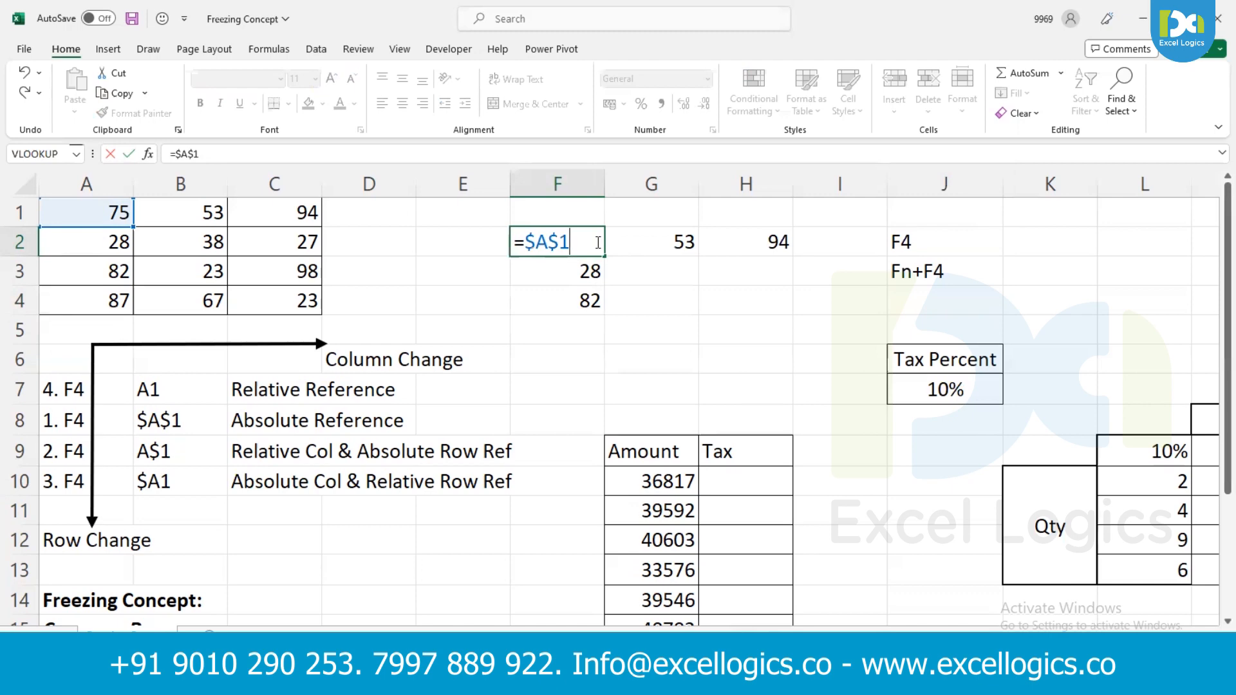
key("Return")
- Copy the absolute reference formula in F2 down to F4 and across to H2
left_click(599, 242)
key("shift+Down")
key("shift+Down")
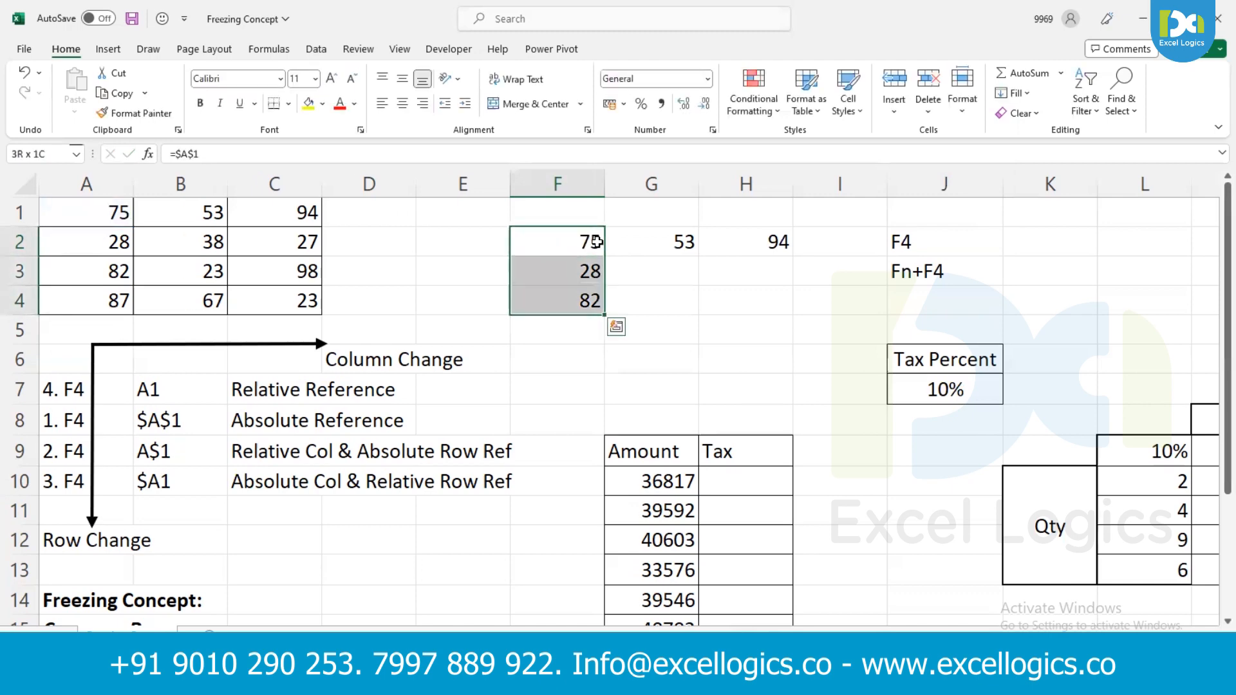
key("ctrl+d")
key("Up")
key("Down")
key("shift+Right")
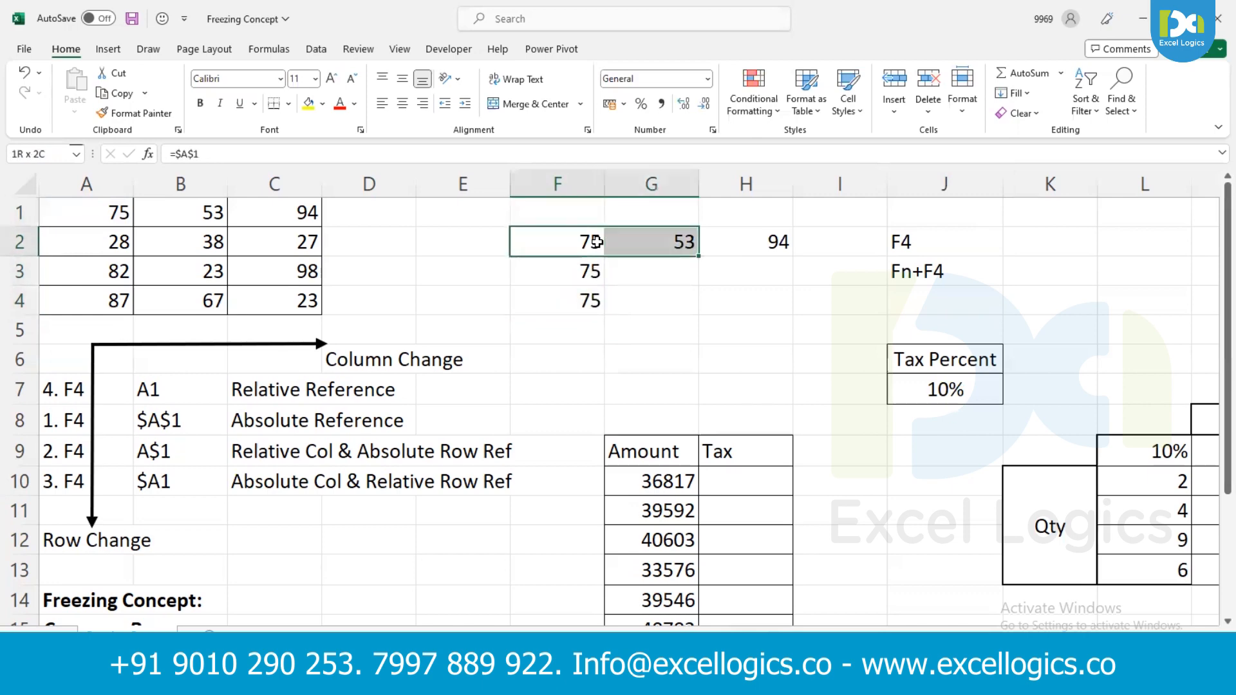
key("shift+Right")
key("ctrl+r")
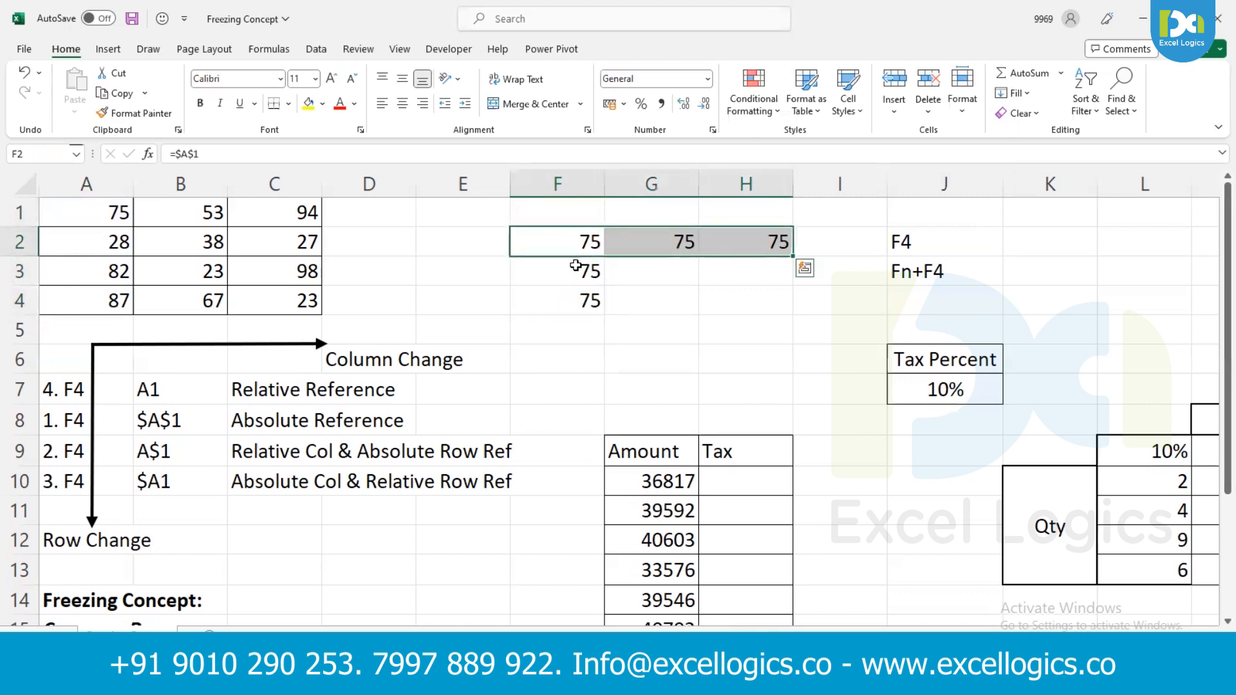
- Inspect the copied absolute reference formulas in F3 and F4
double_click(577, 266)
double_click(577, 301)
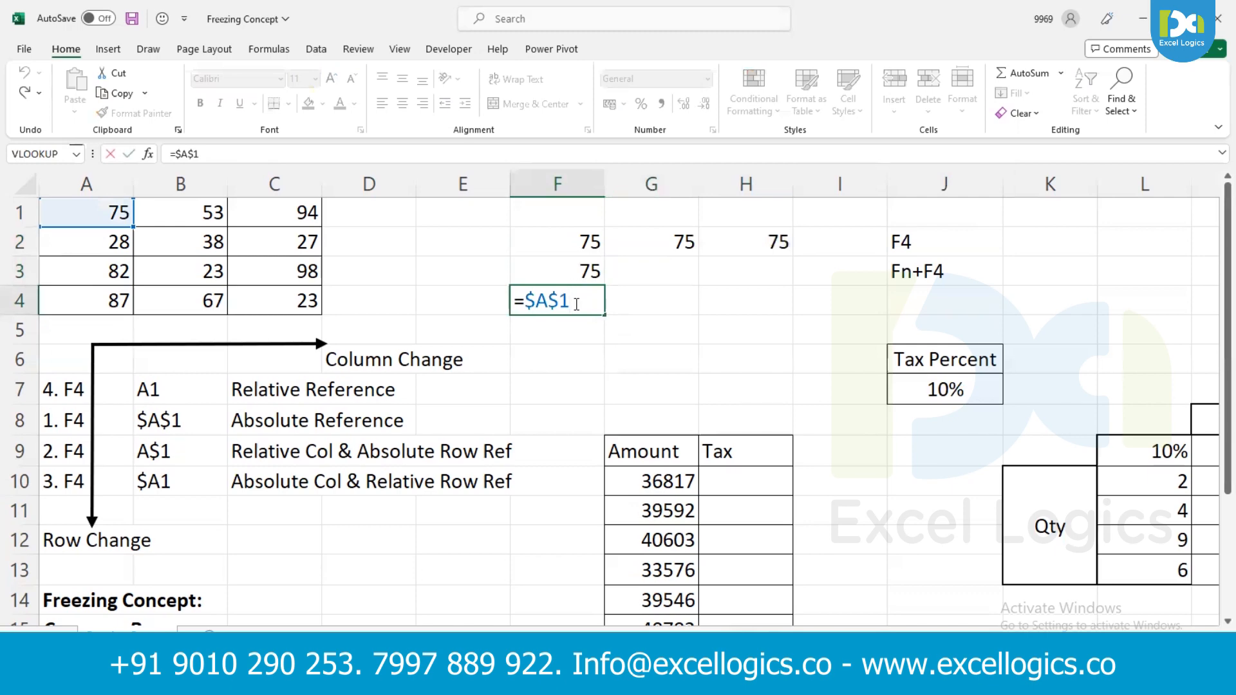
key("Return")
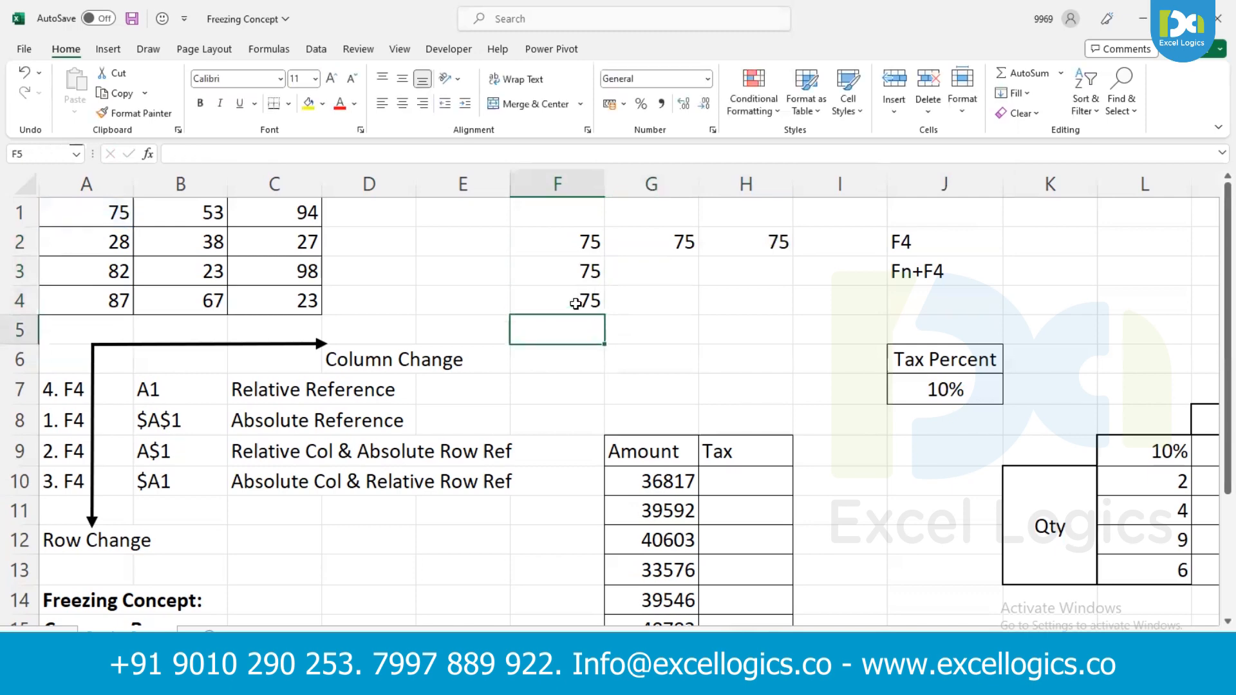
- Change the reference in F2 to =A$1, with a relative column and an absolute row
double_click(575, 242)
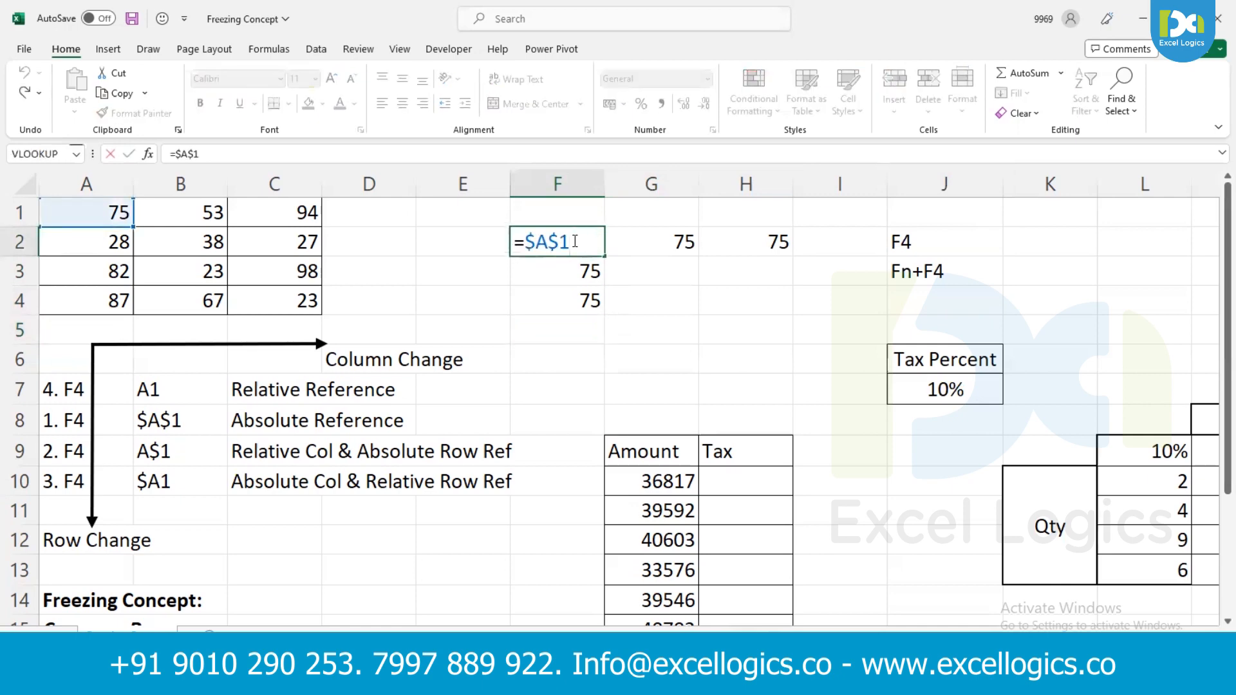
key("F4")
left_click_drag(538, 241, 559, 239)
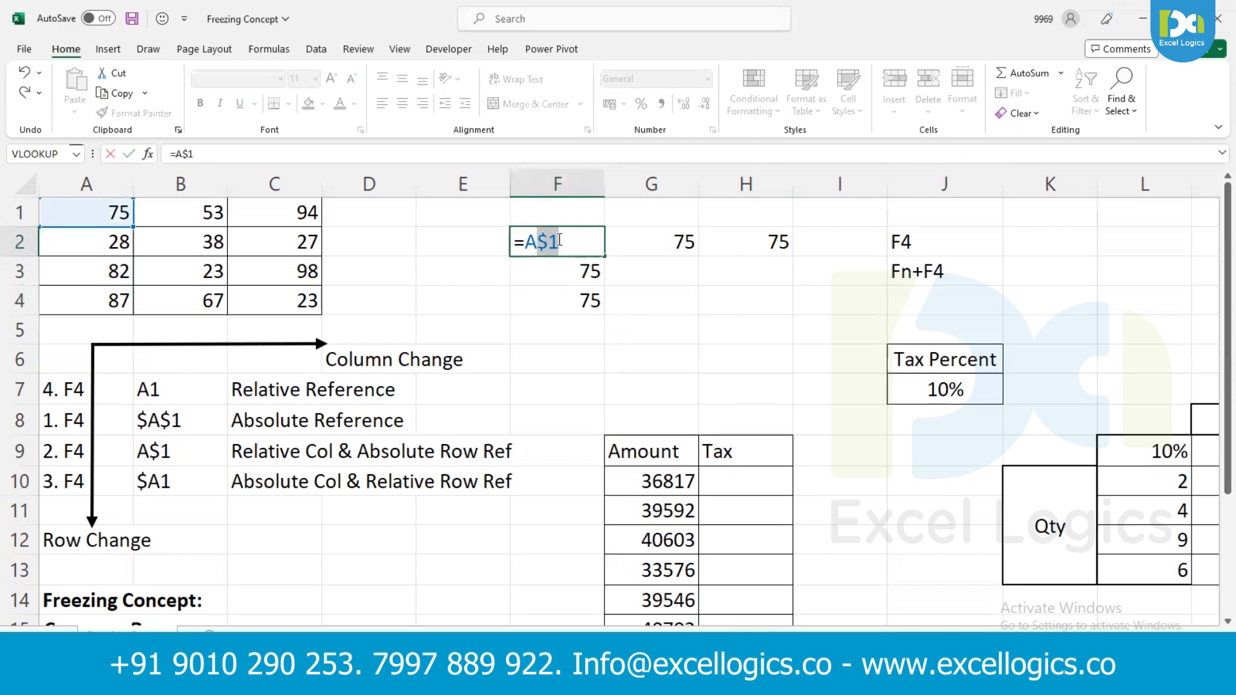
key("ctrl+Return")
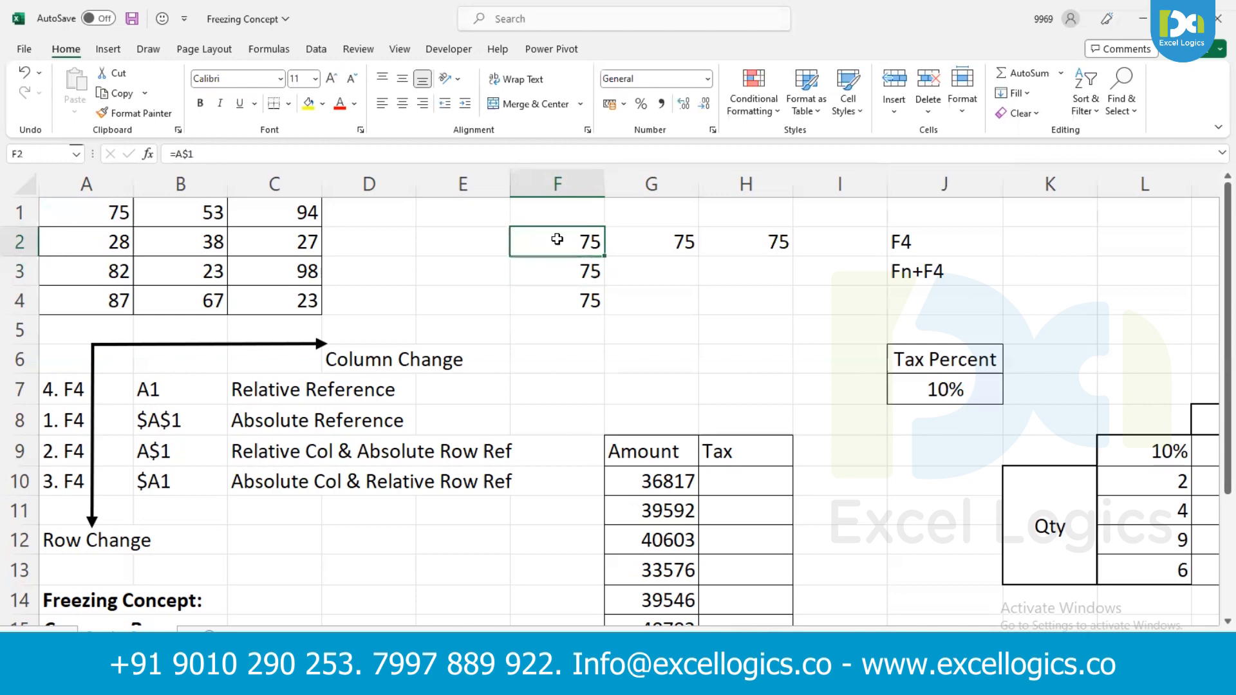
- Copy the row-locked formula in F2 down to F4 and across to H2
key("shift+Down")
key("shift+Down")
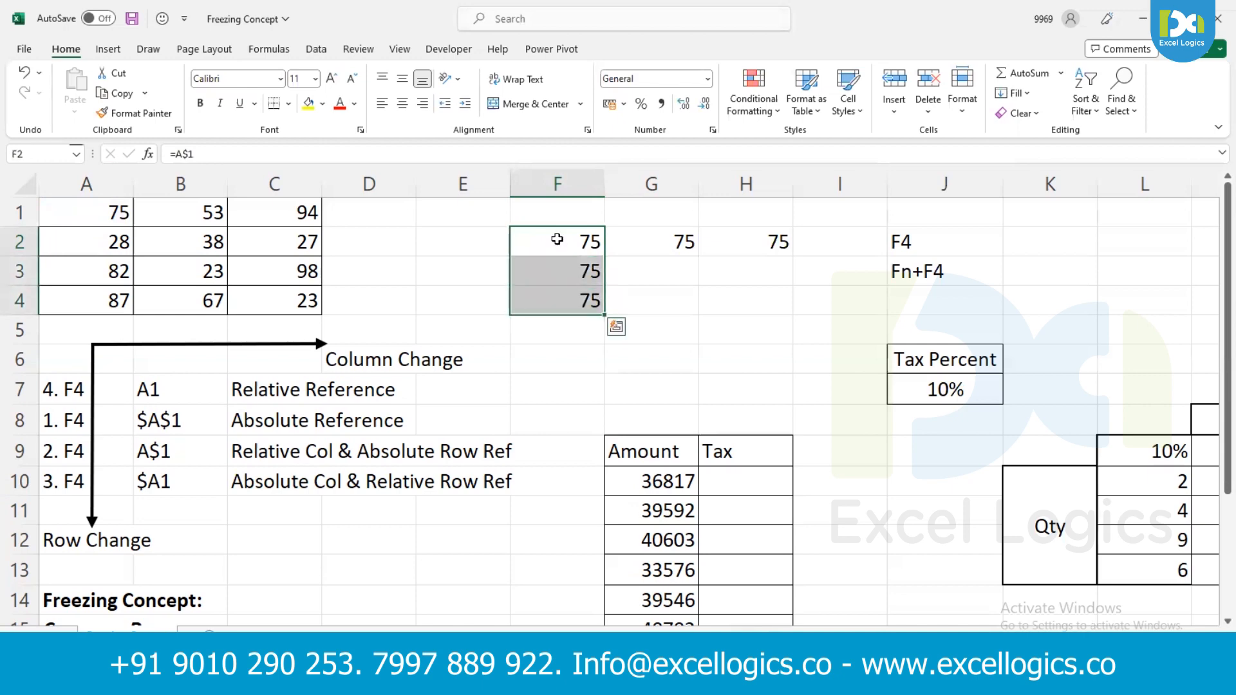
key("Up")
key("Down")
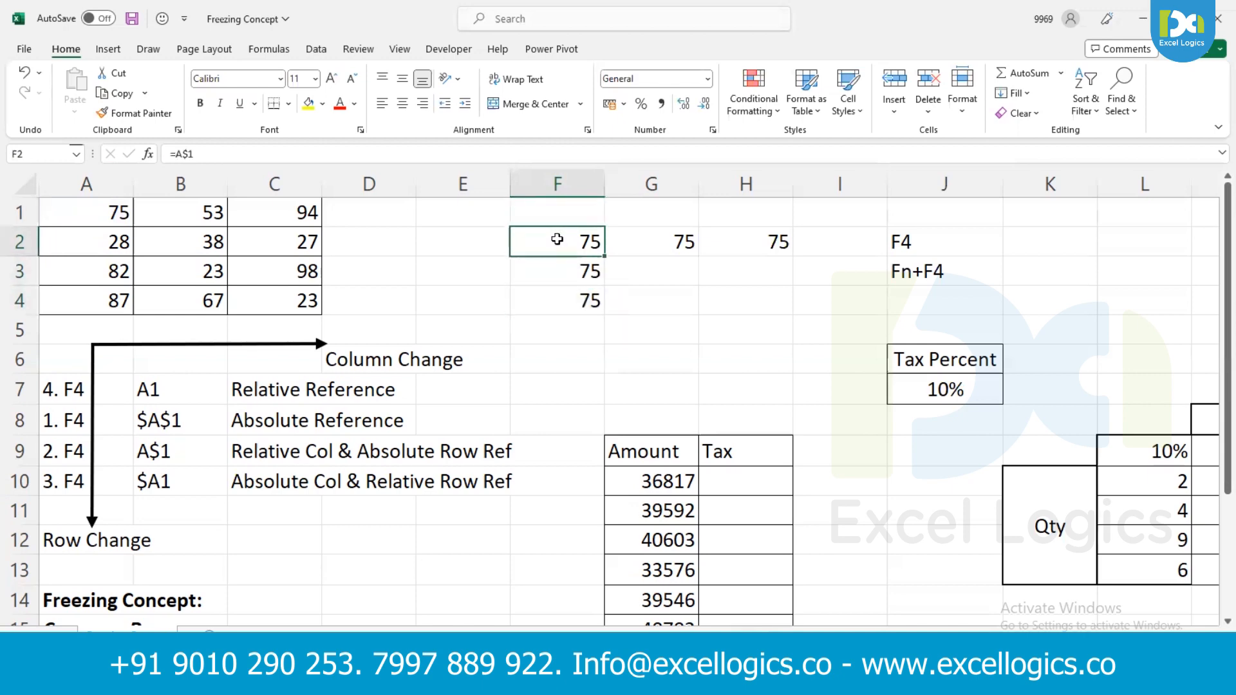
key("shift+Right")
key("shift+Right")
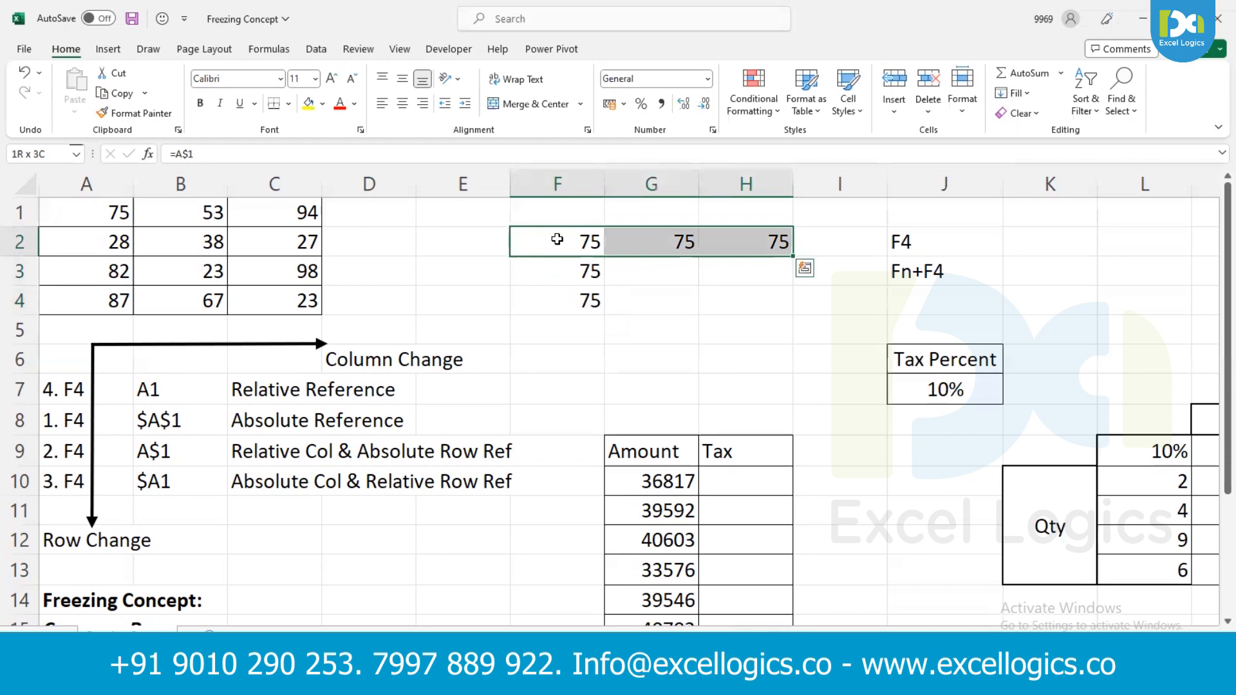
- Inspect the row-locked formulas in F2, G2 and H2, and in F3 below
double_click(557, 240)
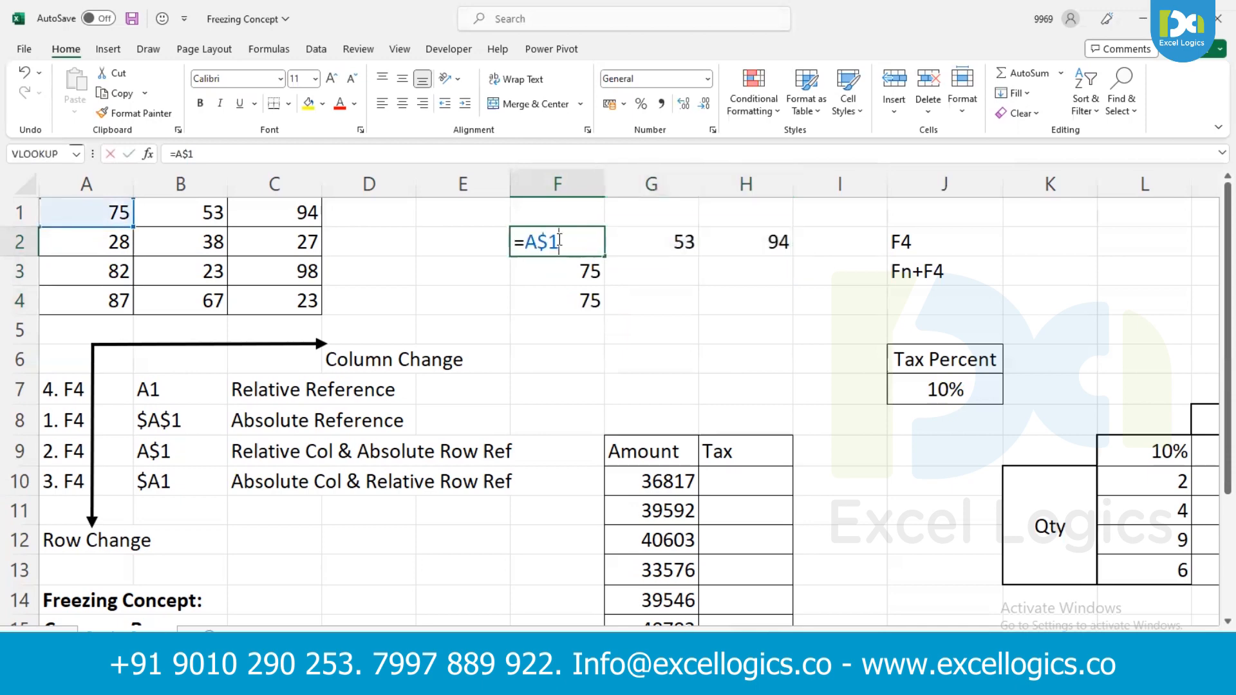
double_click(644, 242)
left_click(731, 240)
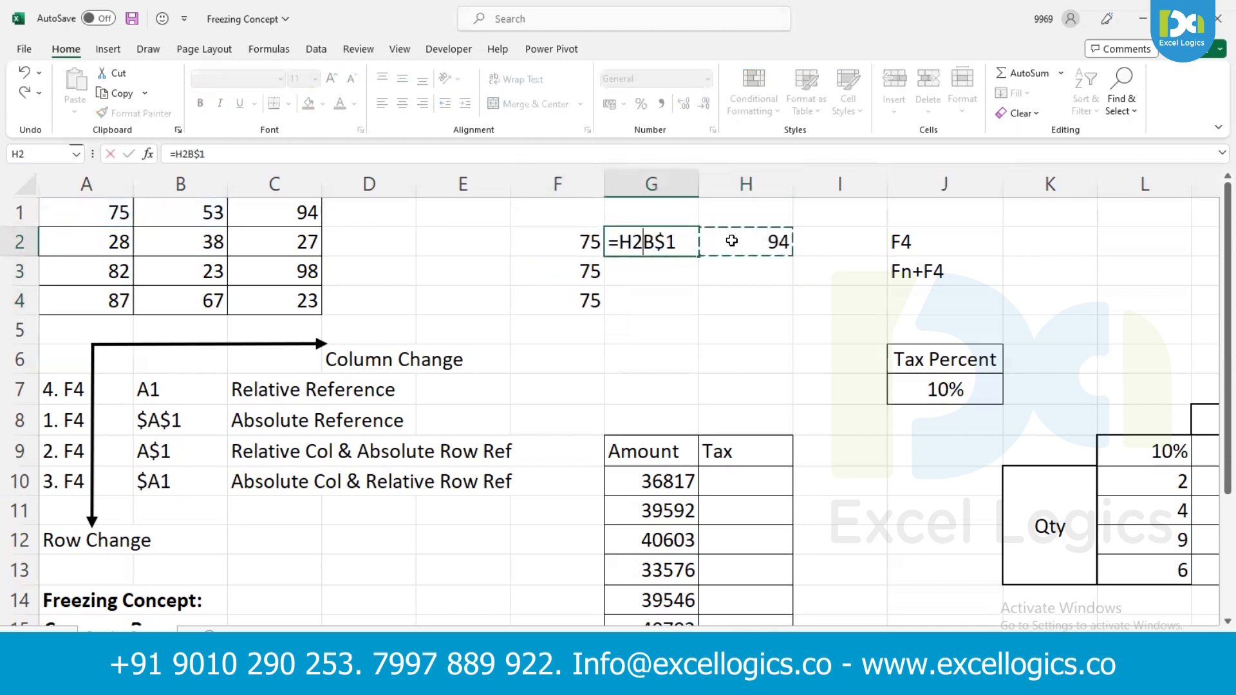
key("Escape")
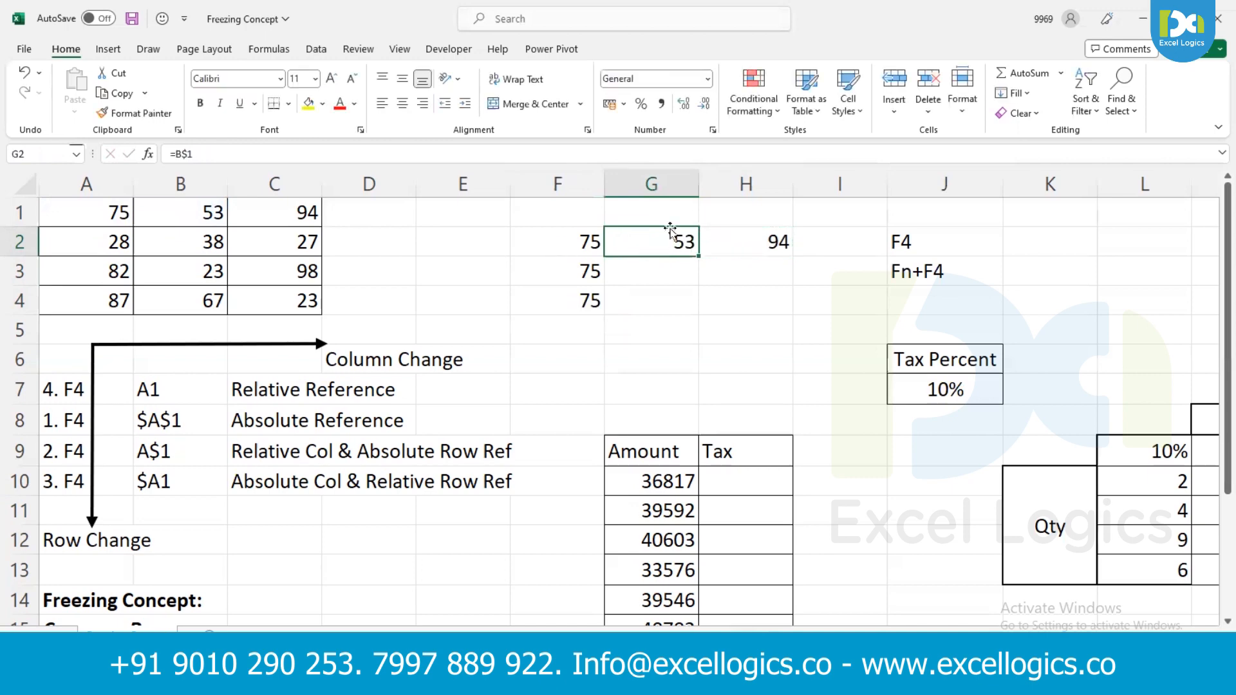
left_click(727, 240)
double_click(727, 240)
key("Return")
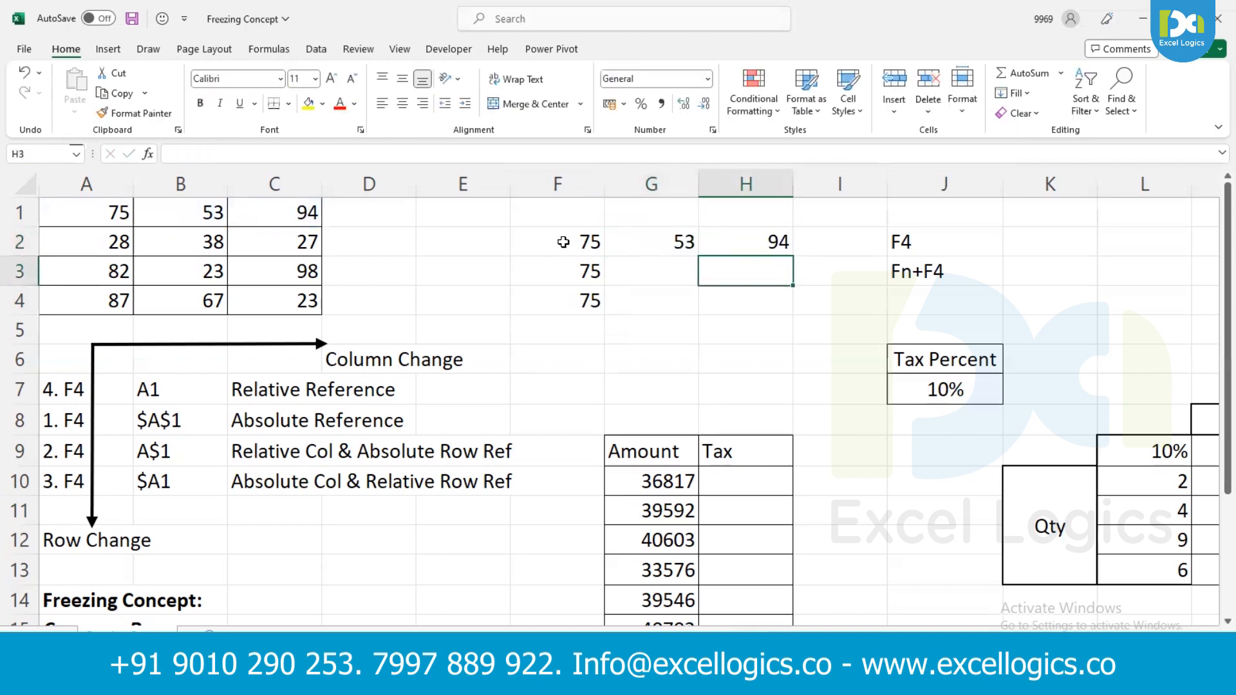
left_click(561, 241)
double_click(560, 240)
double_click(569, 277)
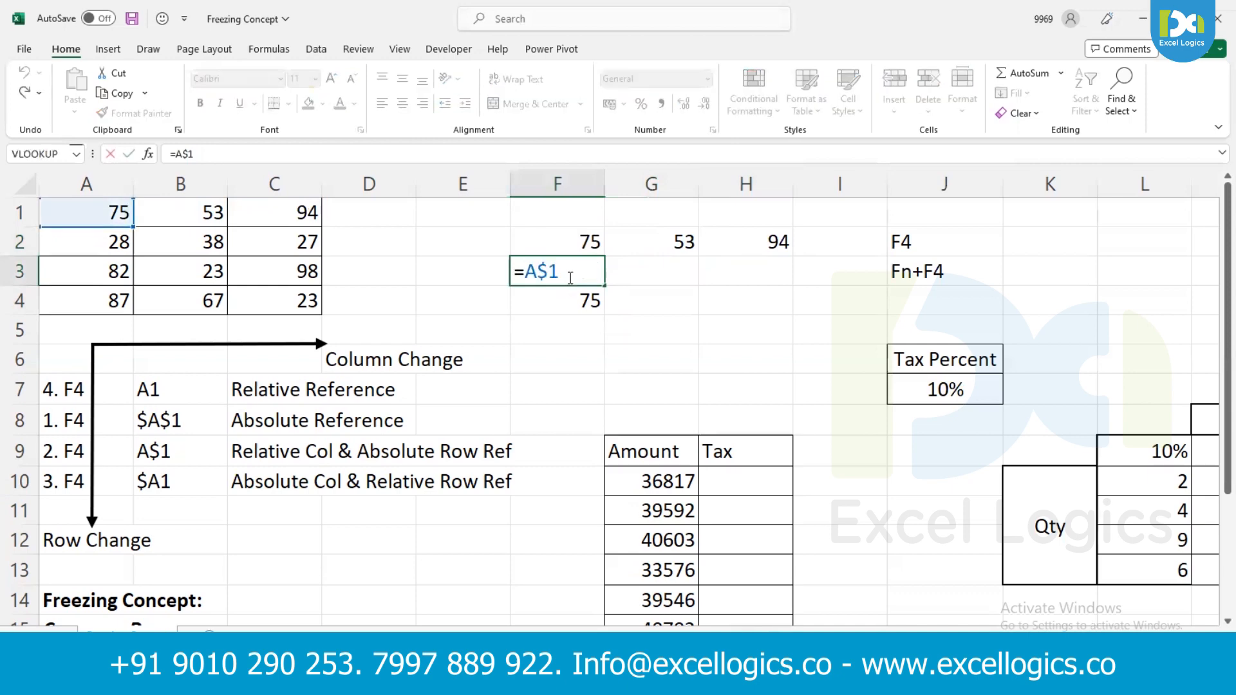
key("Return")
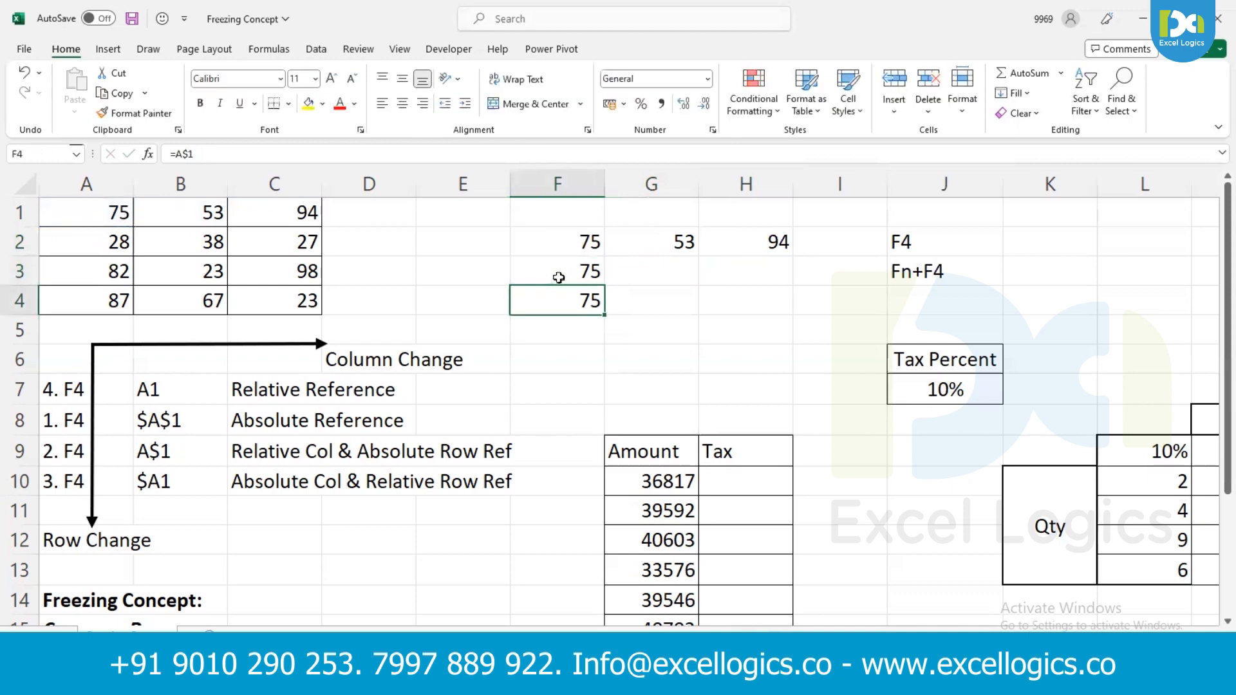
- Change the reference in F2 to =$A1, with an absolute column and a relative row
double_click(555, 243)
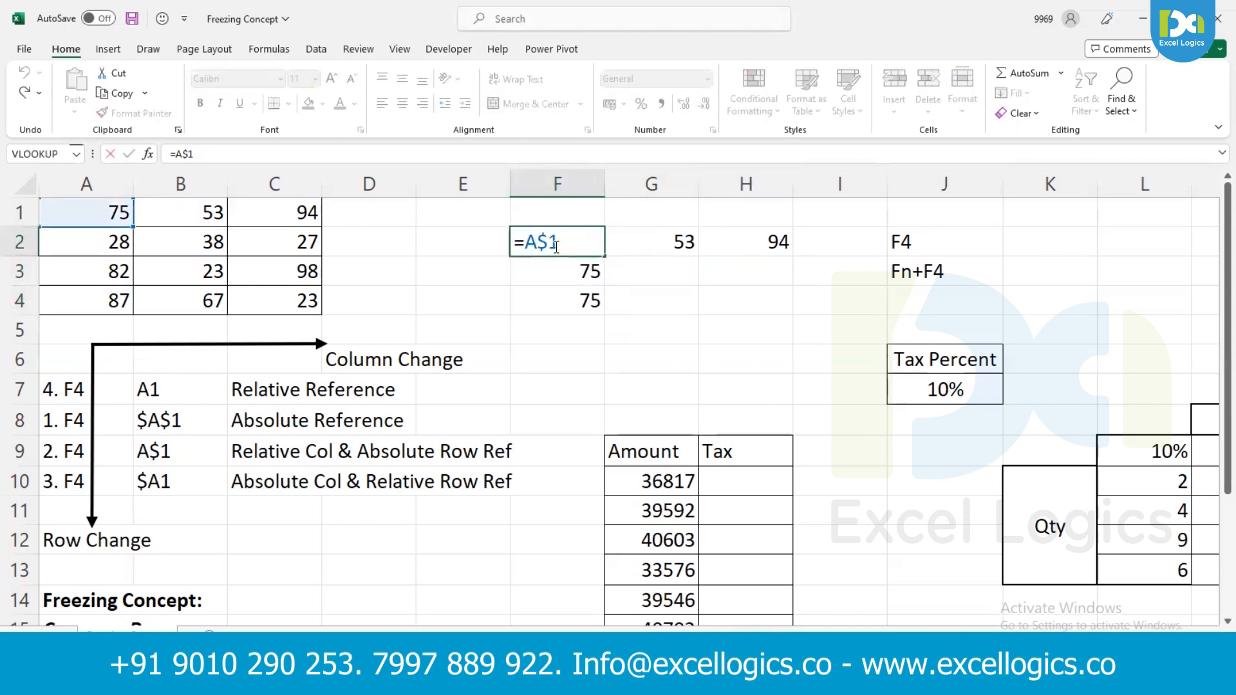
key("F4")
key("Return")
- Copy the column-locked formula in F2 down to F4 and across to H2
key("Up")
key("shift+Down")
key("shift+Down")
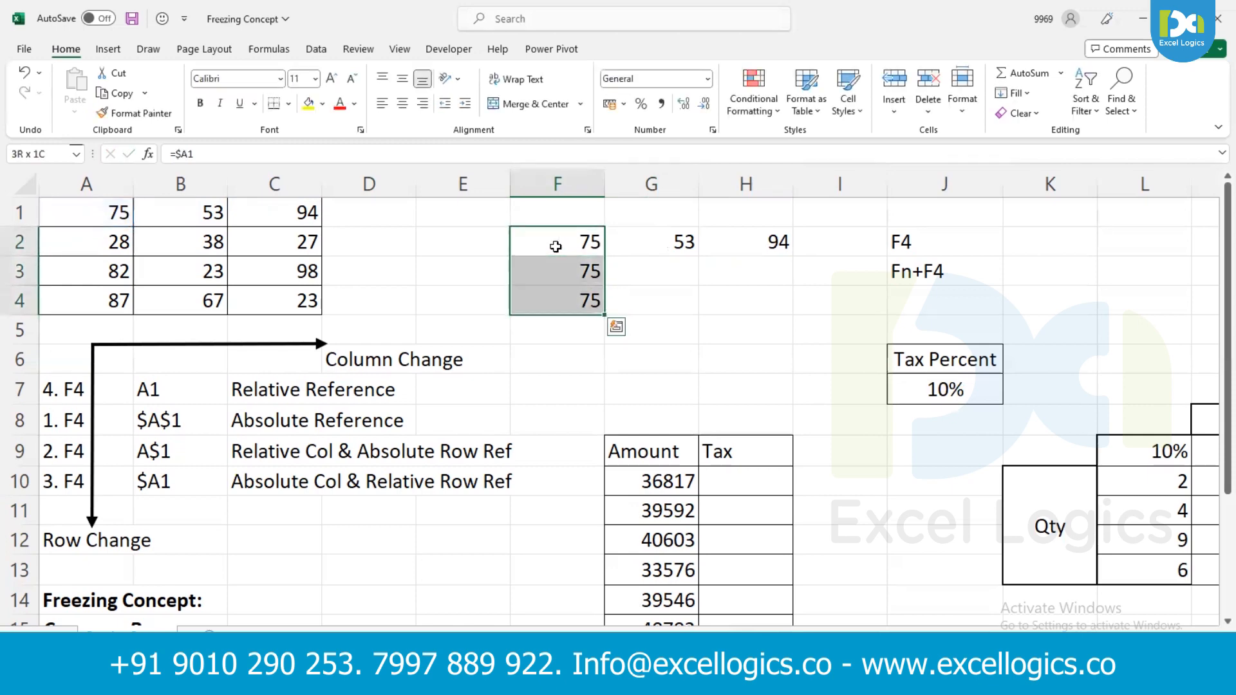
key("Up")
key("Down")
key("shift+Right")
key("shift+Right")
key("ctrl+r")
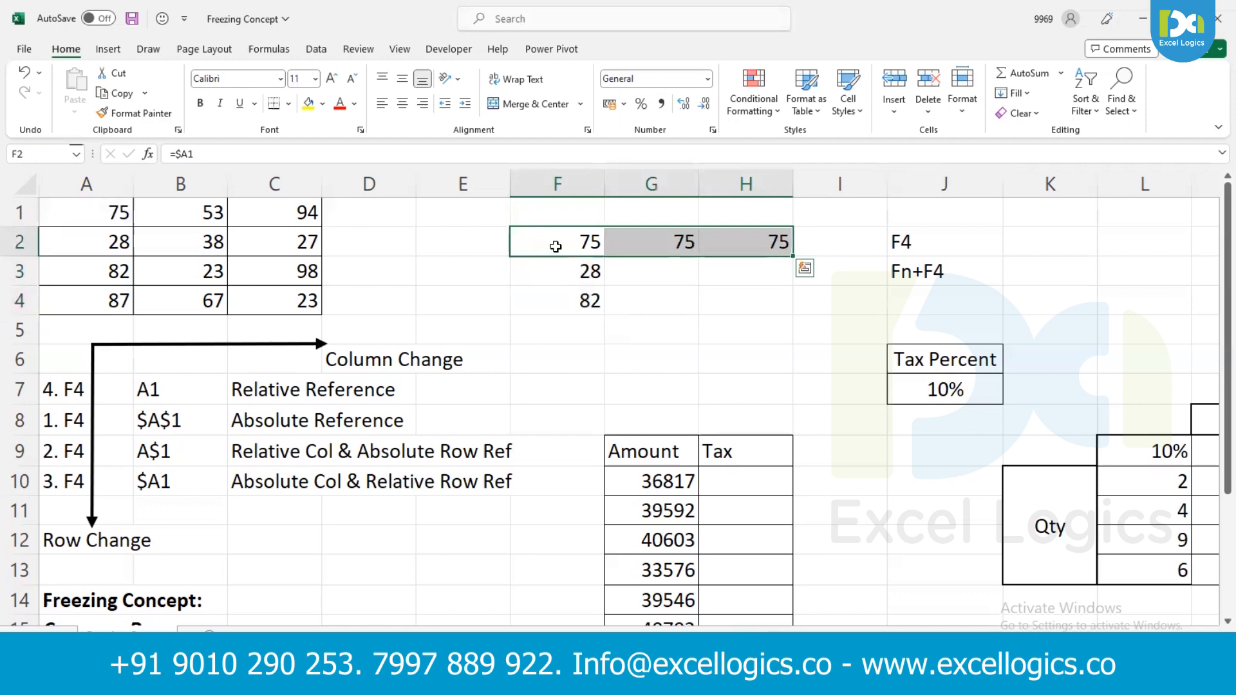
- Cycle the reference in F2 through the relative, absolute and mixed forms and commit the formula
double_click(556, 246)
key("F4")
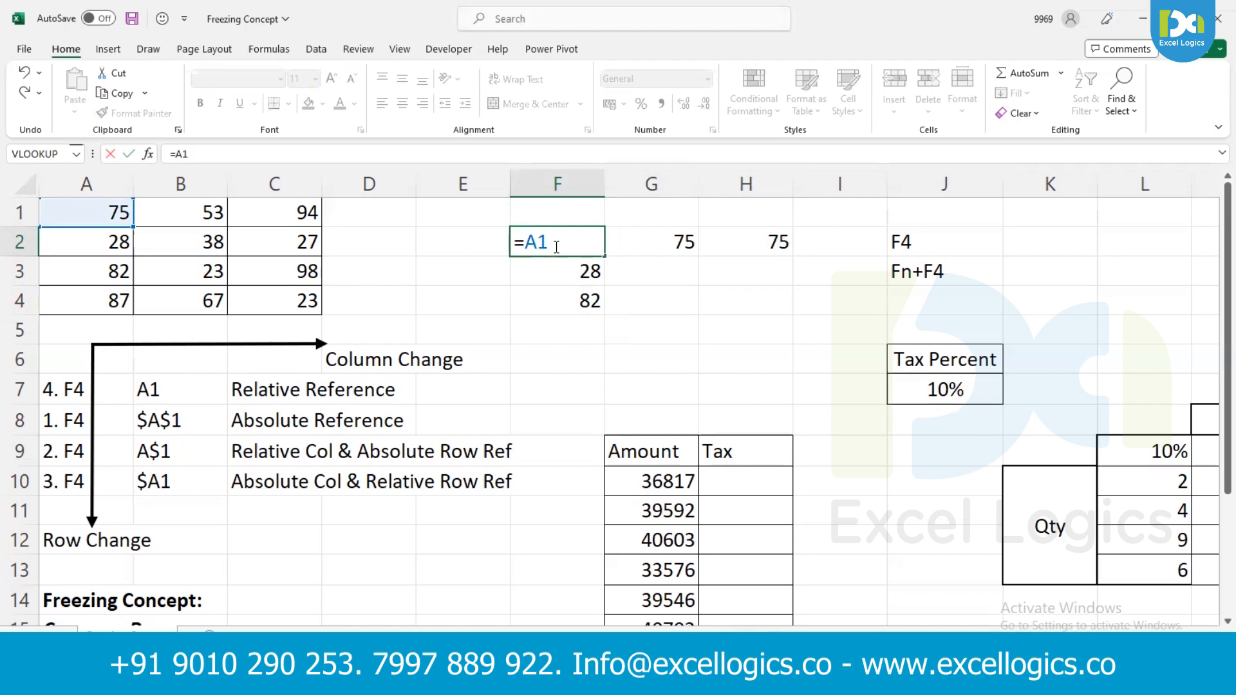
key("F4")
key("F4")
key("F4")
key("F4")
key("Return")
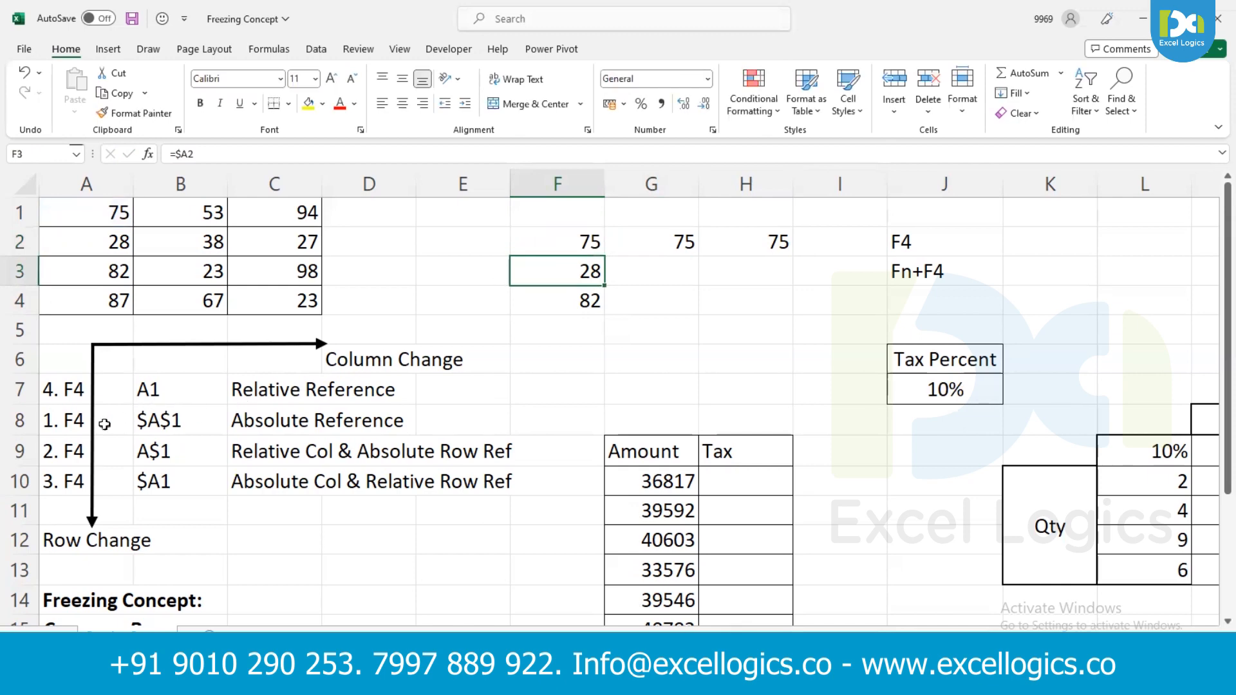
- Review the notes in rows 7 to 10 that match each F4 count to its relative, absolute or mixed reference type
left_click(68, 422)
left_click(237, 422)
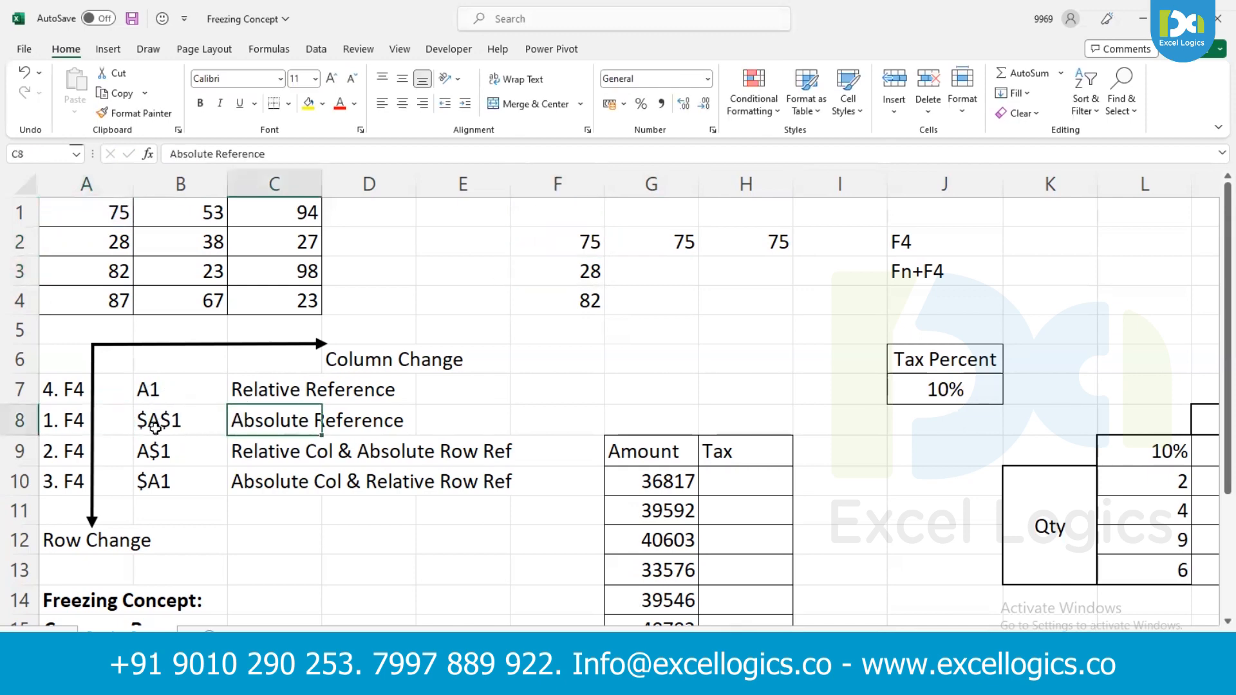
left_click(78, 458)
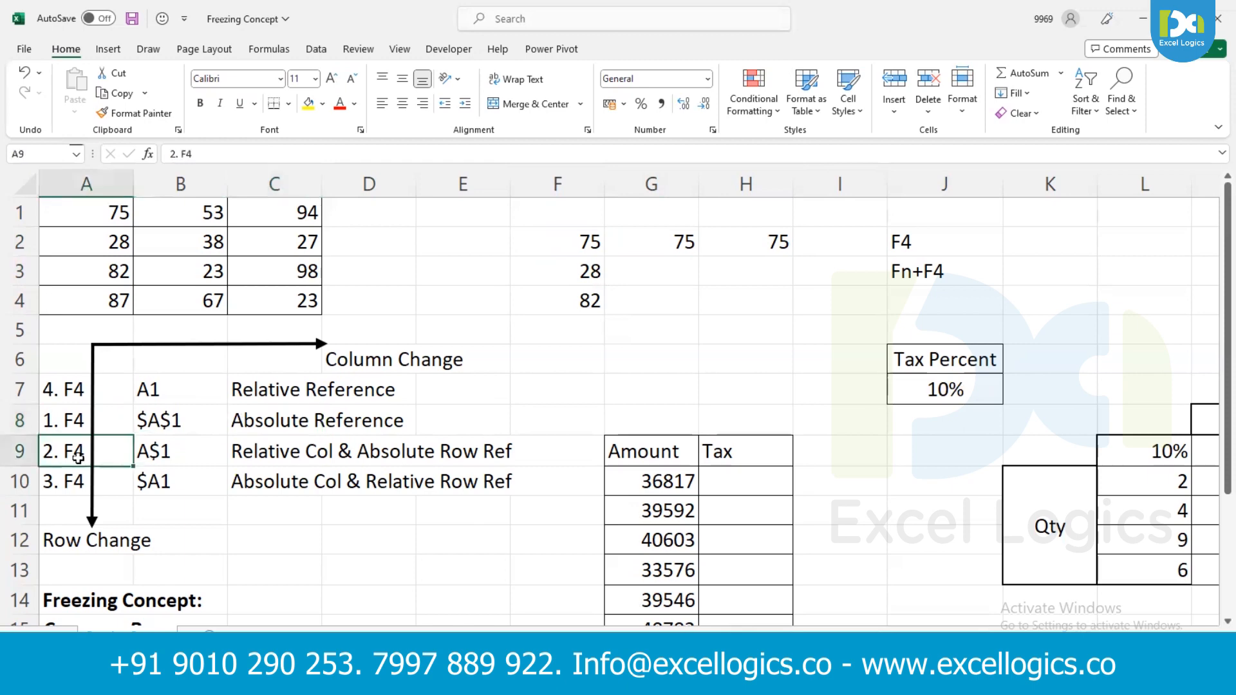
left_click(253, 449)
left_click(380, 449)
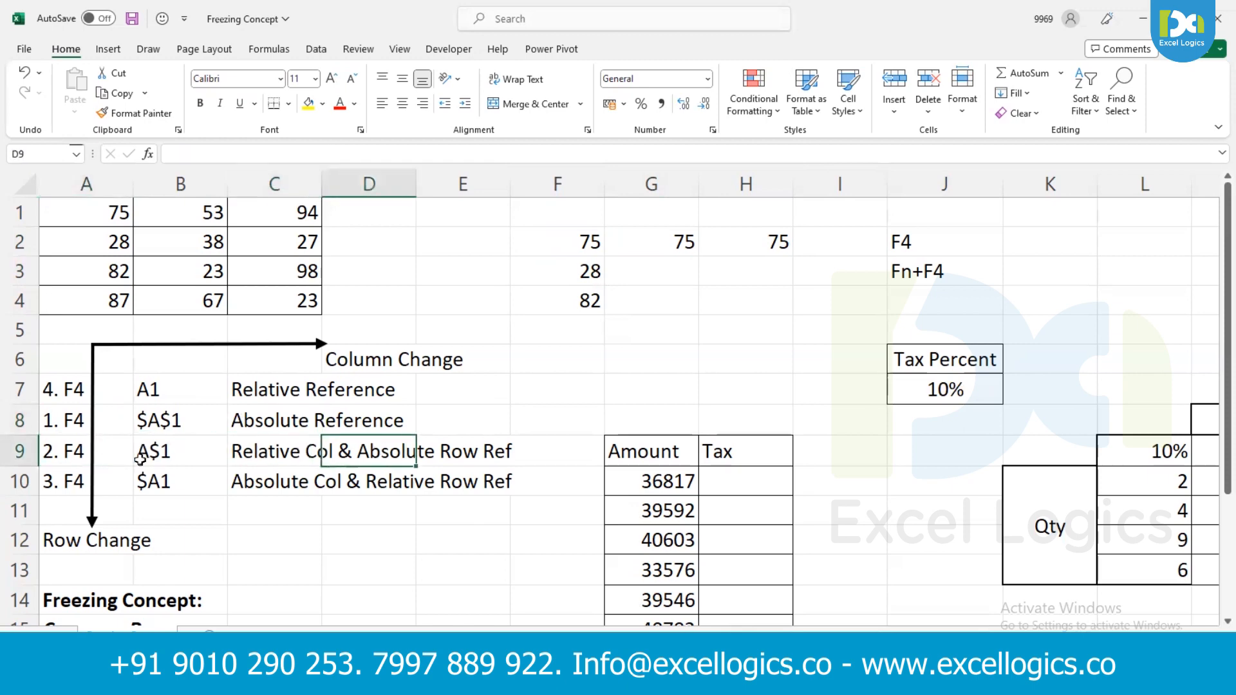
left_click(67, 482)
left_click(162, 483)
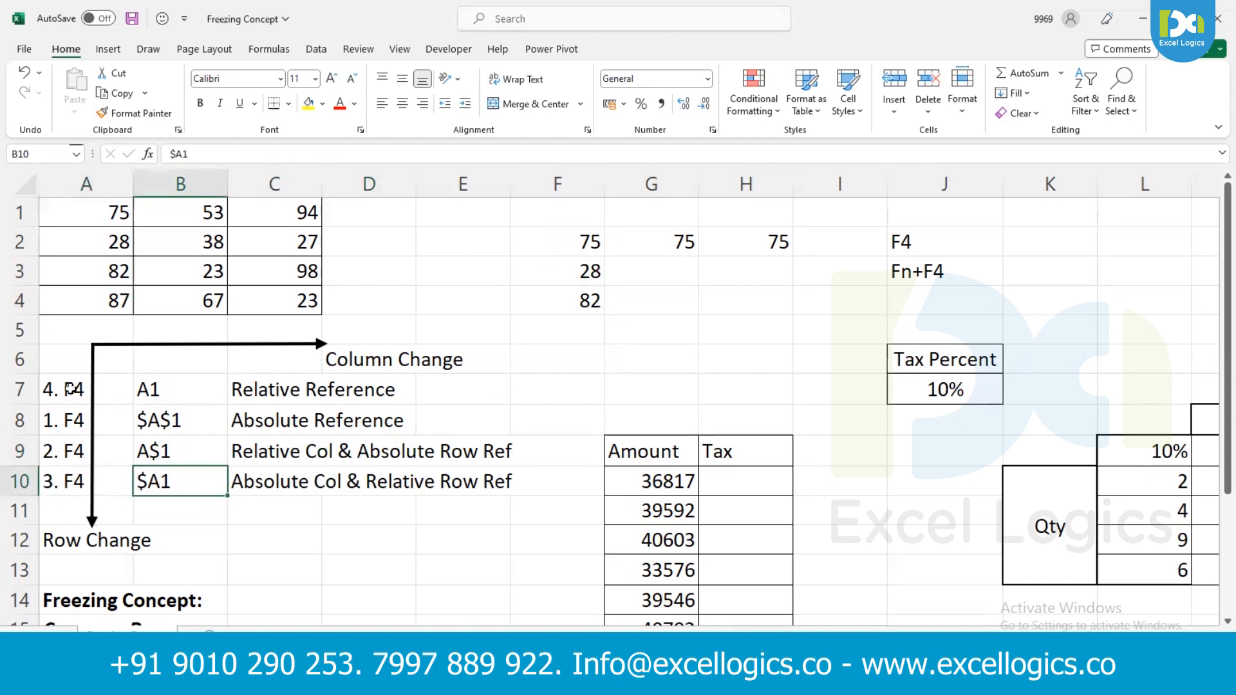
left_click(316, 389)
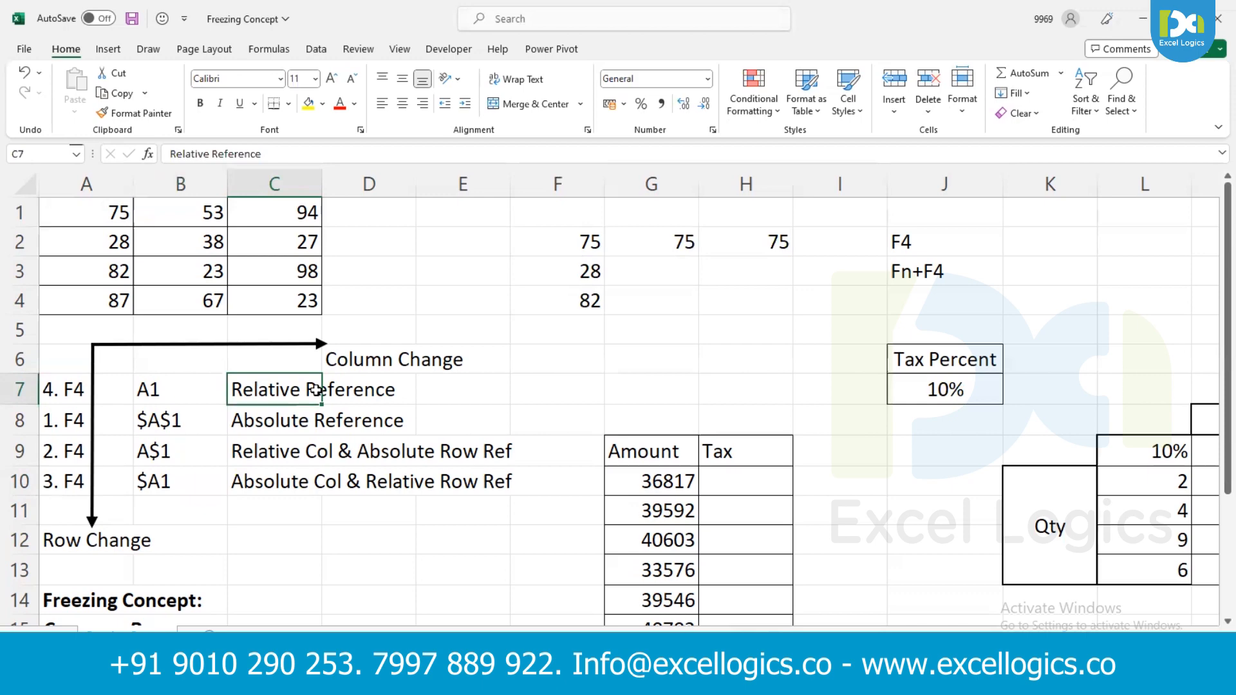
key("Down")
key("Down")
key("Down")
key("Down")
key("Down")
key("Down")
key("Down")
key("Down")
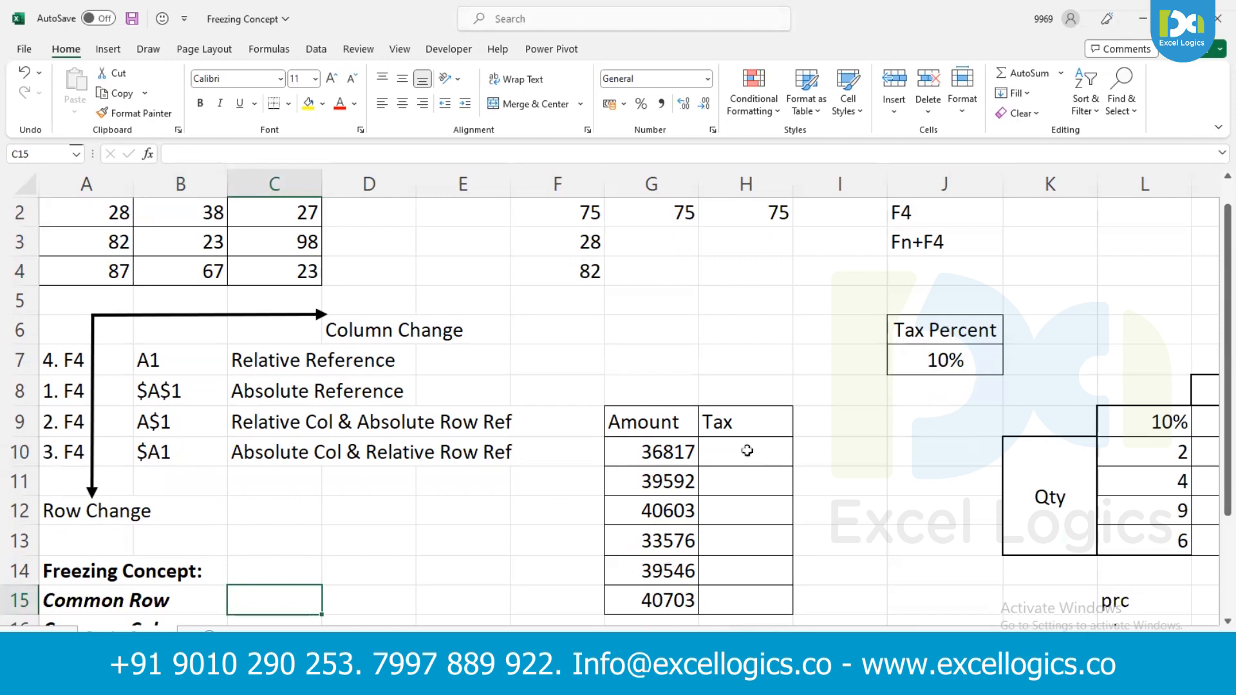
- Enter the formula =G10*J7 in H10 to multiply the first amount by the tax percent
left_click(739, 454)
type("=")
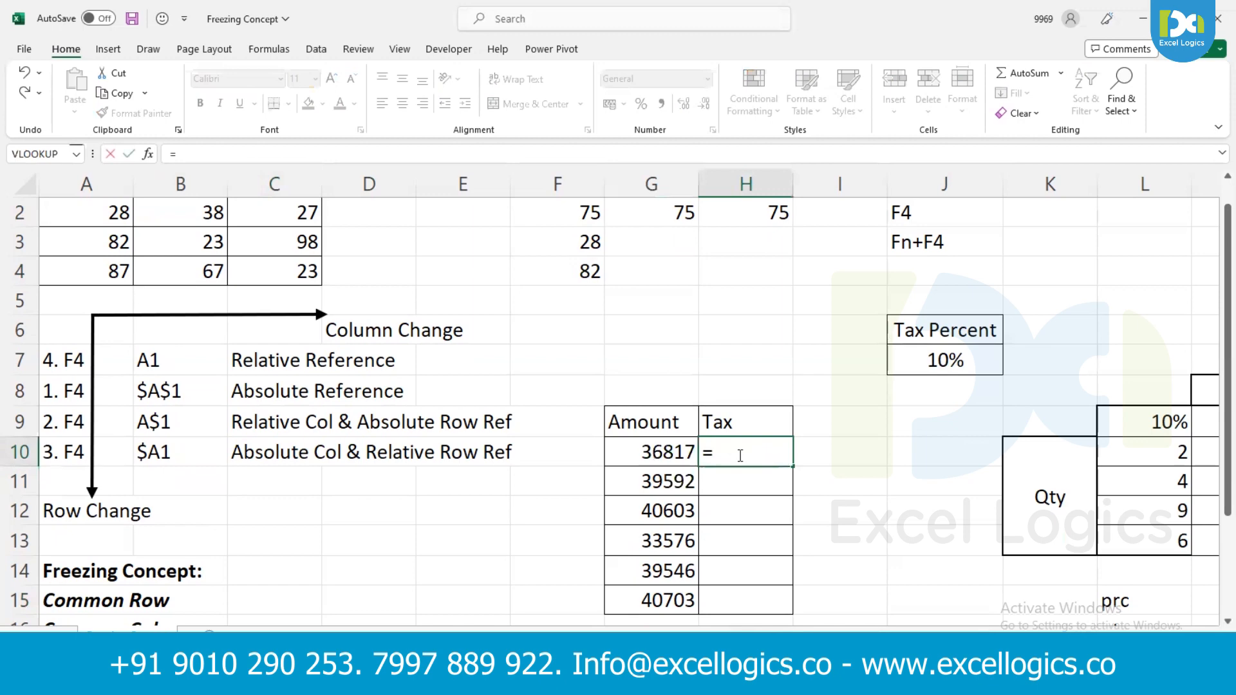
key("Left")
type("*")
key("Right")
key("Right")
key("Up")
key("Up")
key("Up")
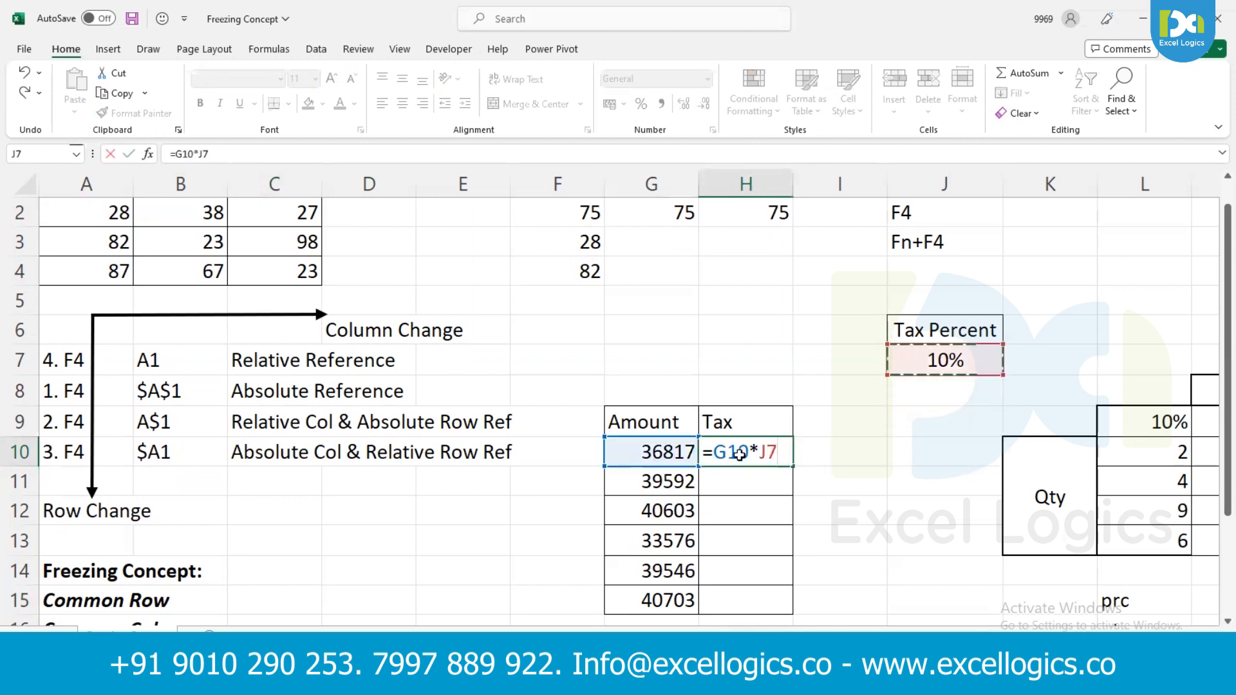
key("Return")
- Fill the relative tax formula from H10 down to H15
left_click(739, 454)
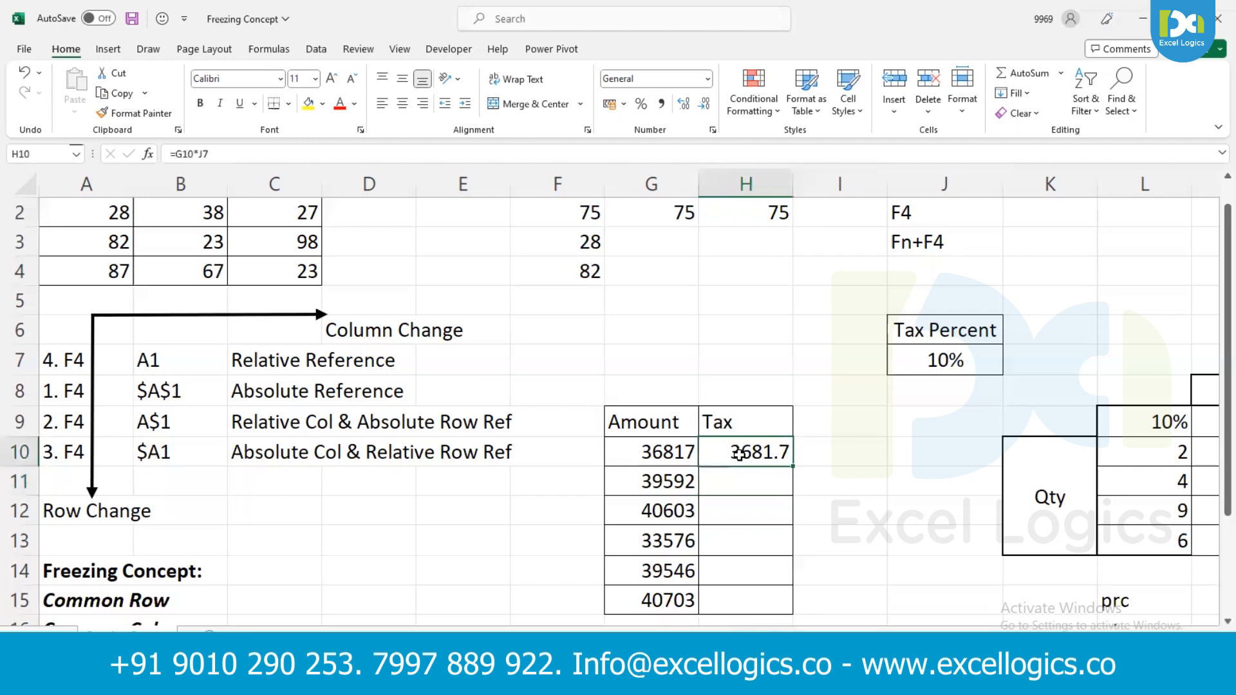
key("shift+Down")
key("shift+Down")
key("shift+Down")
key("shift+Down")
key("shift+Down")
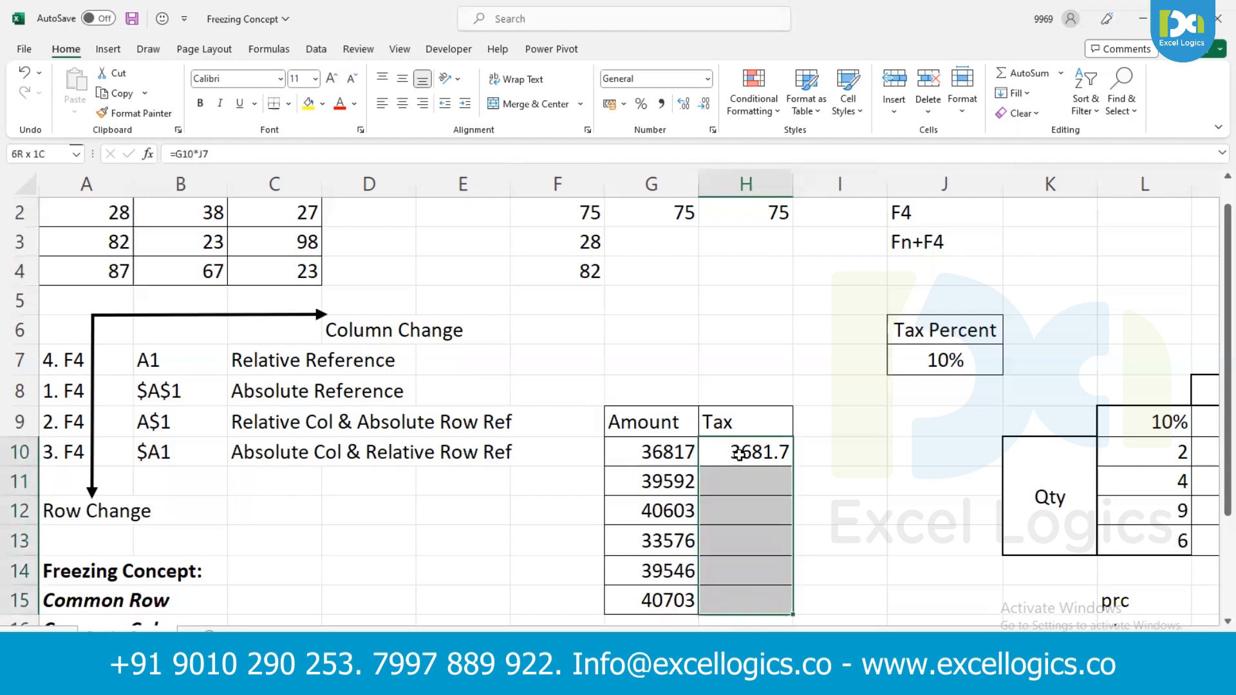
key("ctrl+d")
- Inspect the cell references of the tax formulas in H10 through H13
double_click(740, 454)
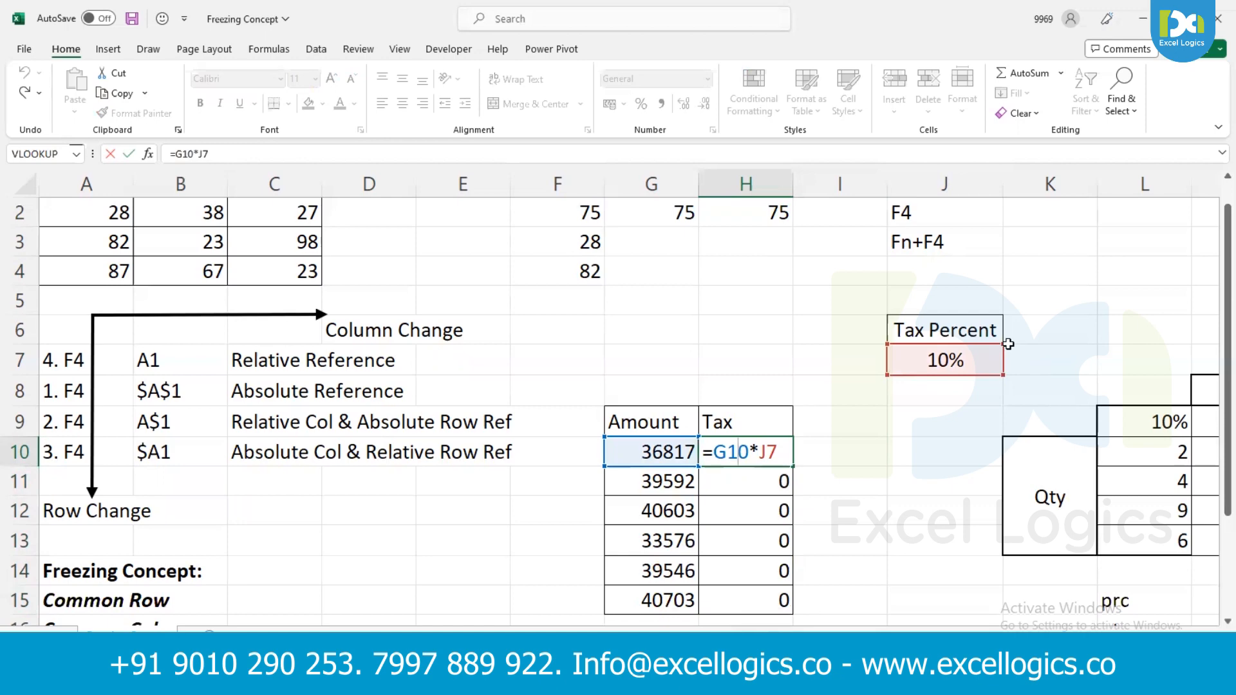
key("Return")
key("F2")
key("Return")
key("F2")
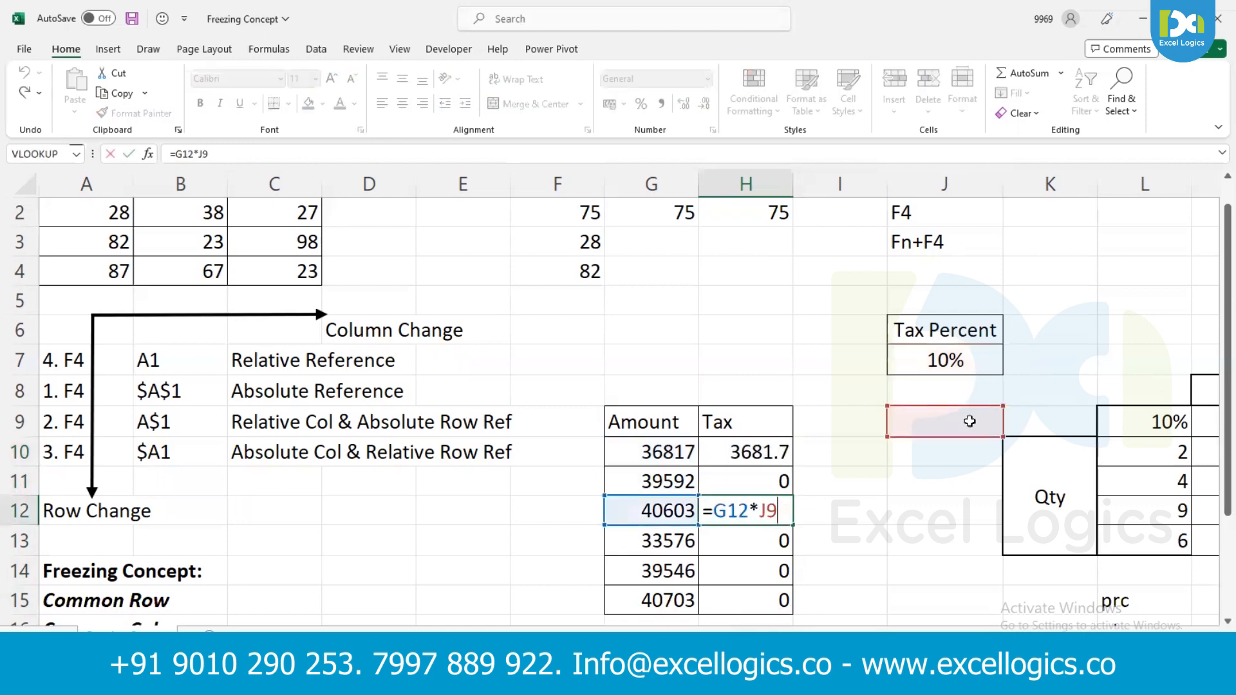
key("Return")
key("F2")
key("Return")
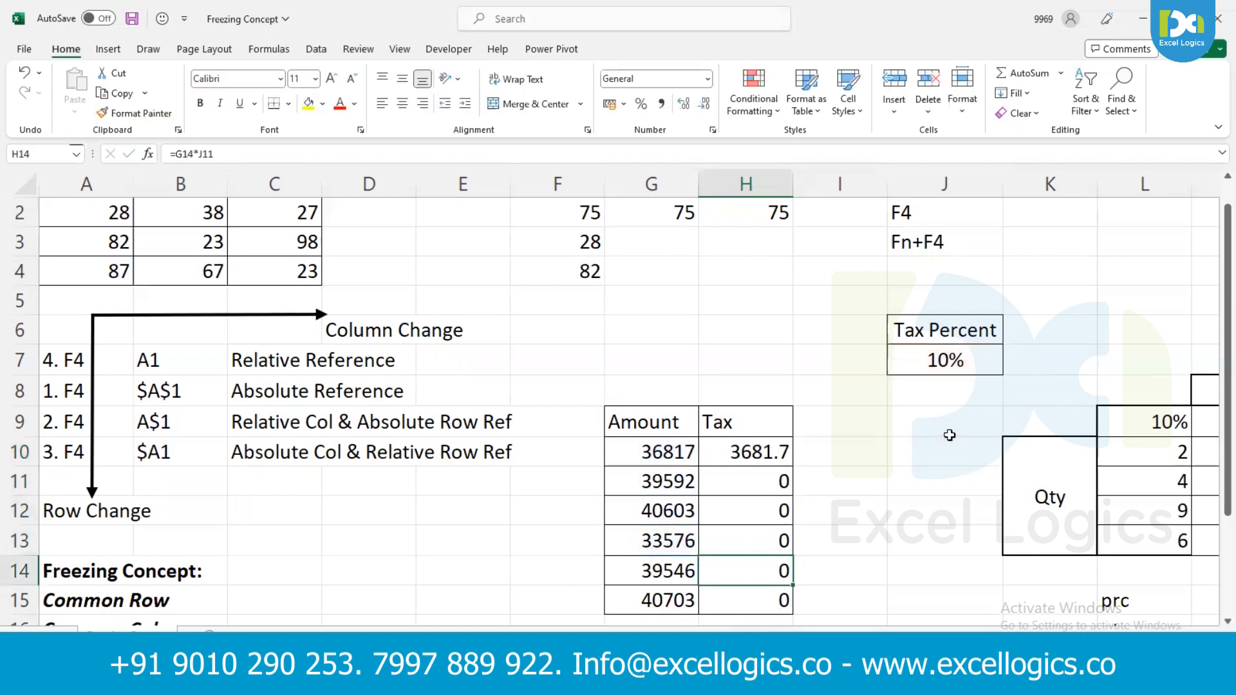
- Change the tax formula in H10 to =G10*$J$7 and fill it down to H15
double_click(775, 446)
key("F4")
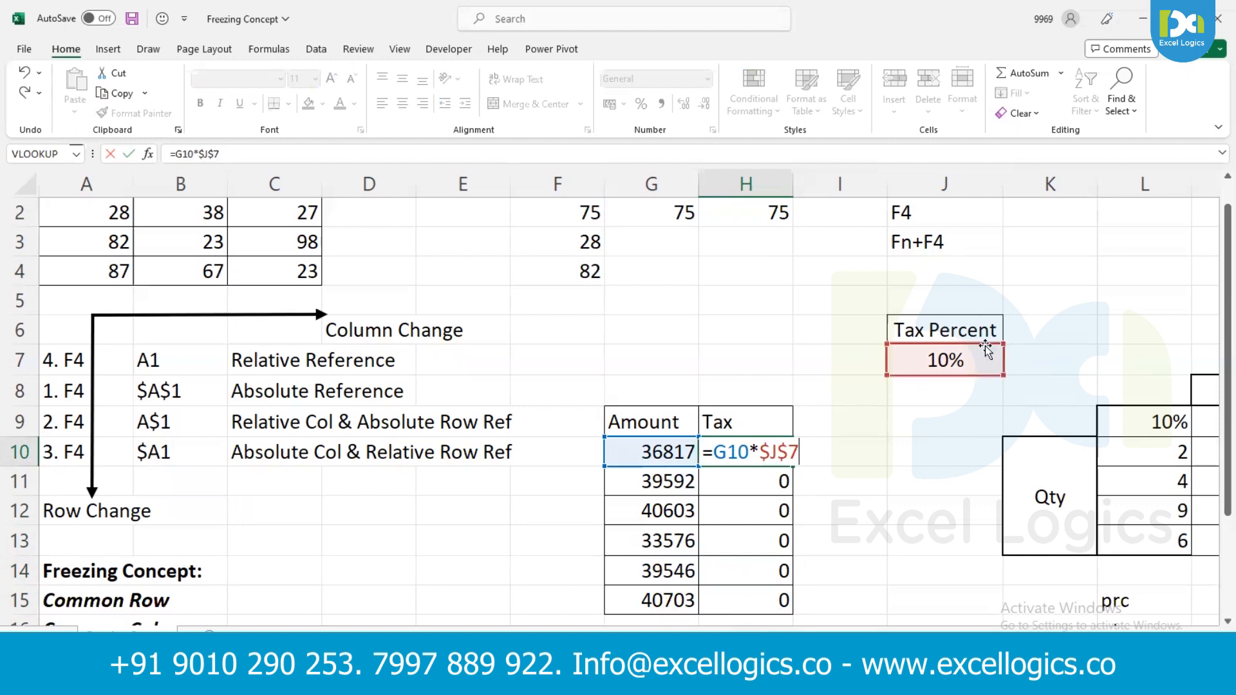
key("Return")
left_click(772, 457)
double_click(793, 466)
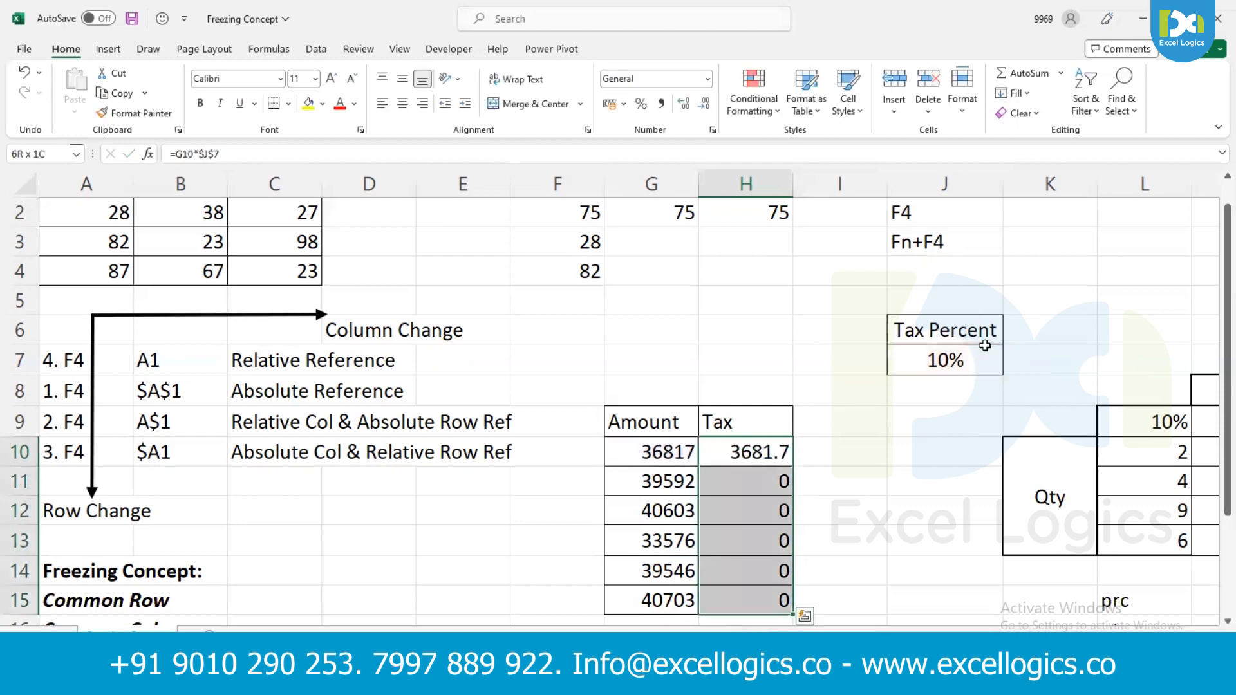
- Check the references in the copied tax formulas in H11 and H12
double_click(751, 482)
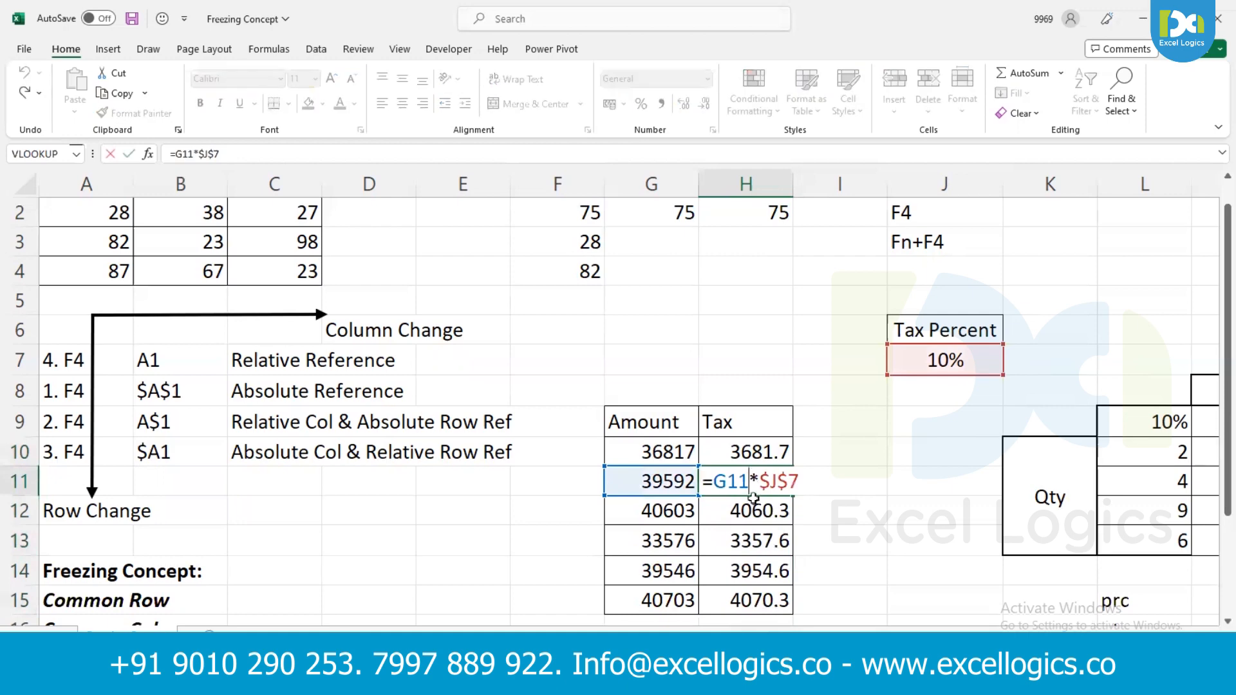
double_click(751, 510)
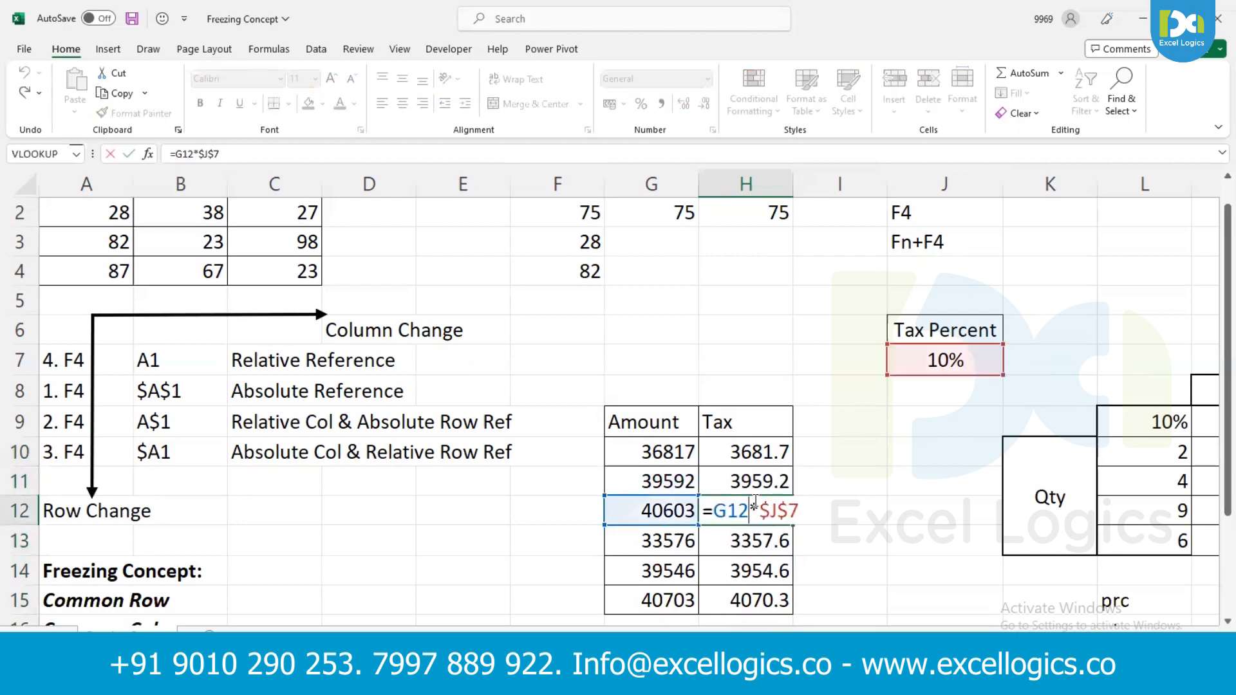
key("Return")
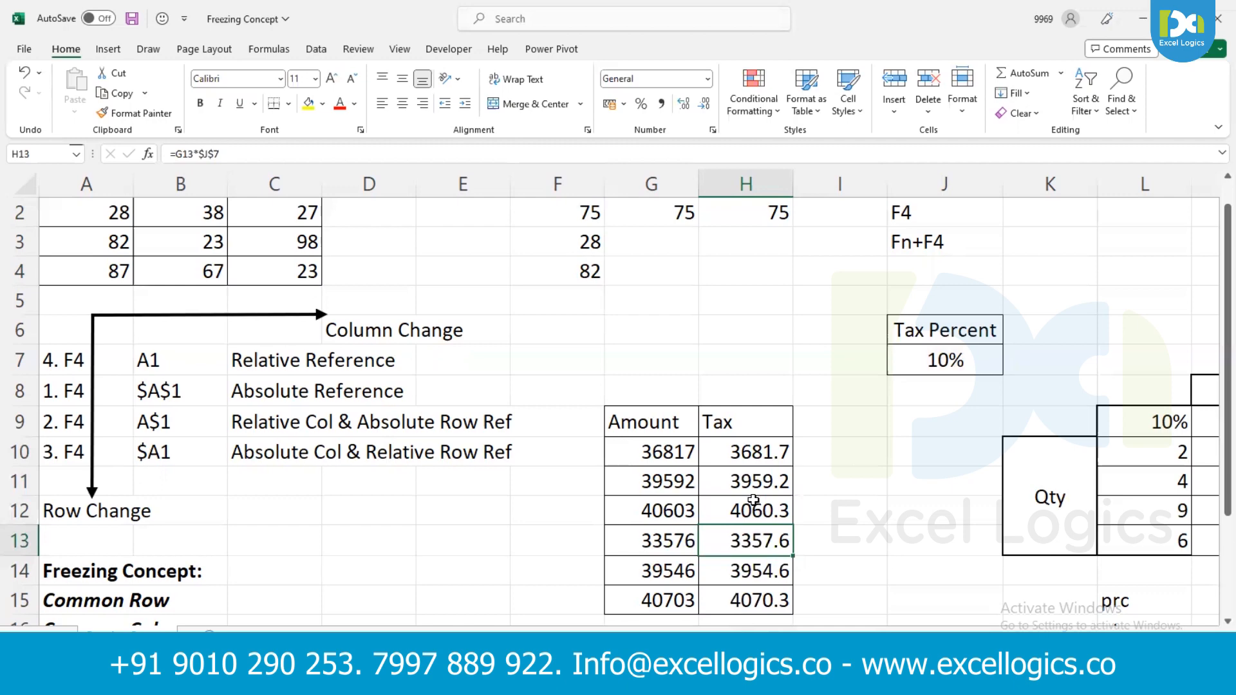
- Examine the quantity and price table, including quantities L10:L13 and prices M9:P9
key("Right")
key("Right")
key("Right")
key("Right")
key("Right")
key("Right")
key("Right")
key("Right")
key("Right")
key("Right")
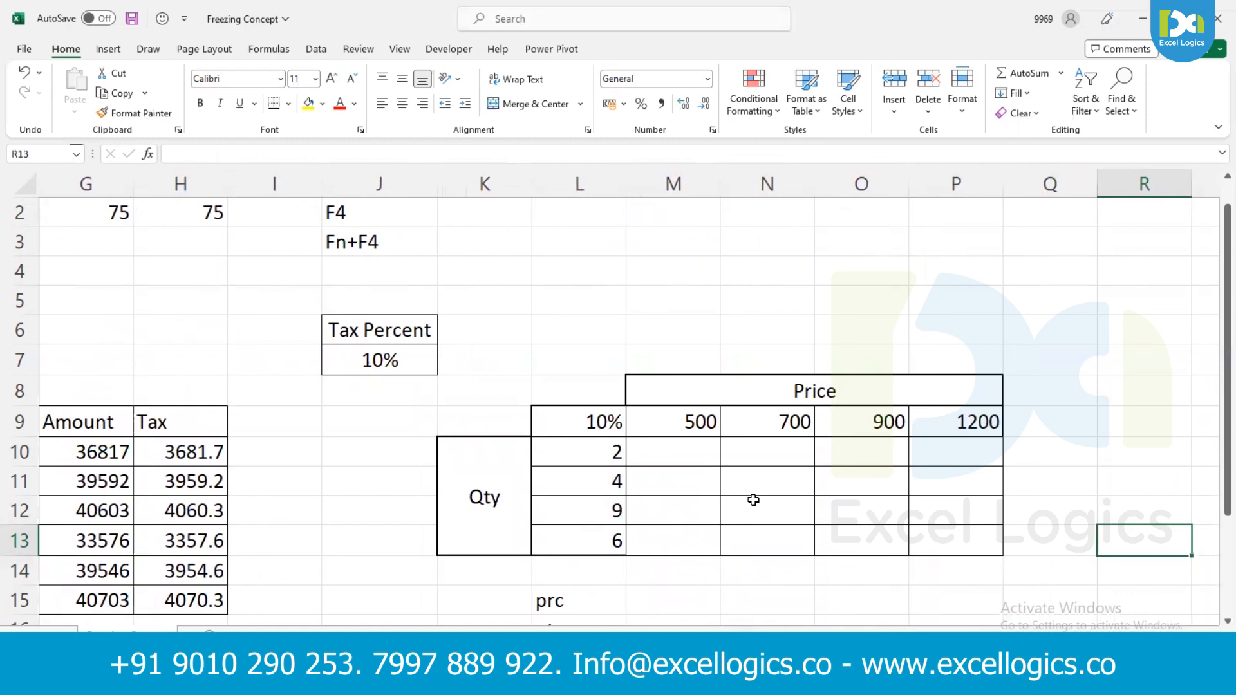
key("Right")
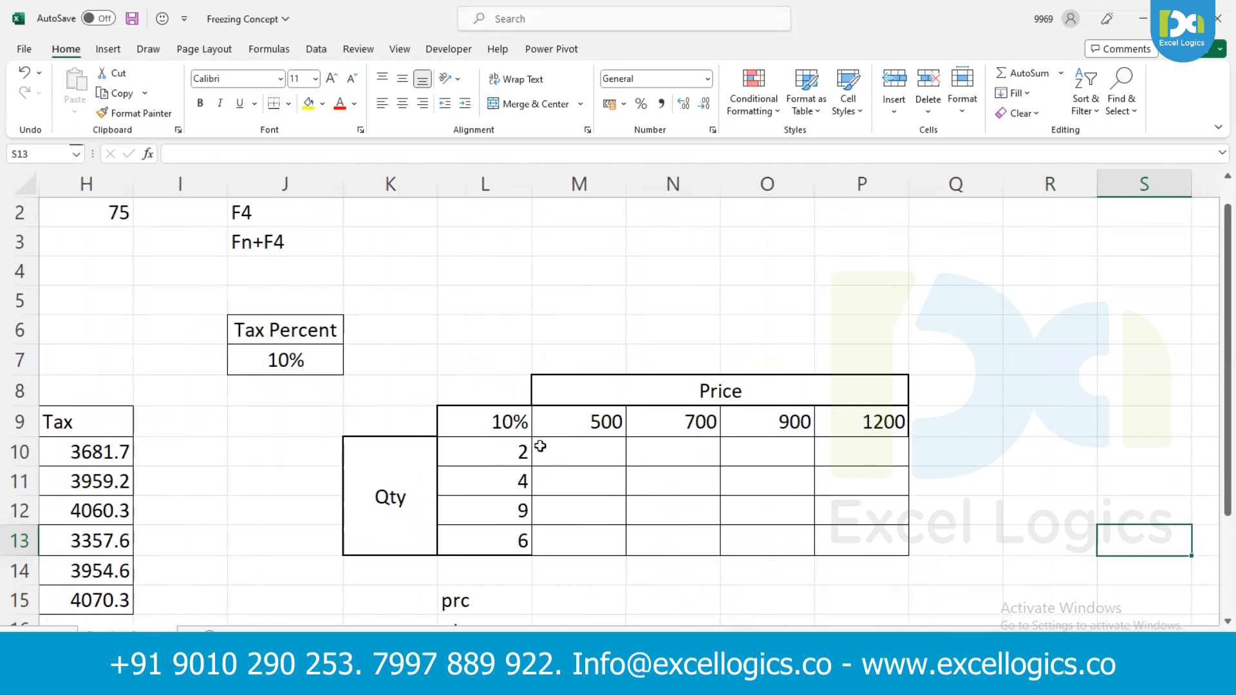
left_click_drag(479, 451, 492, 545)
left_click_drag(605, 422, 862, 412)
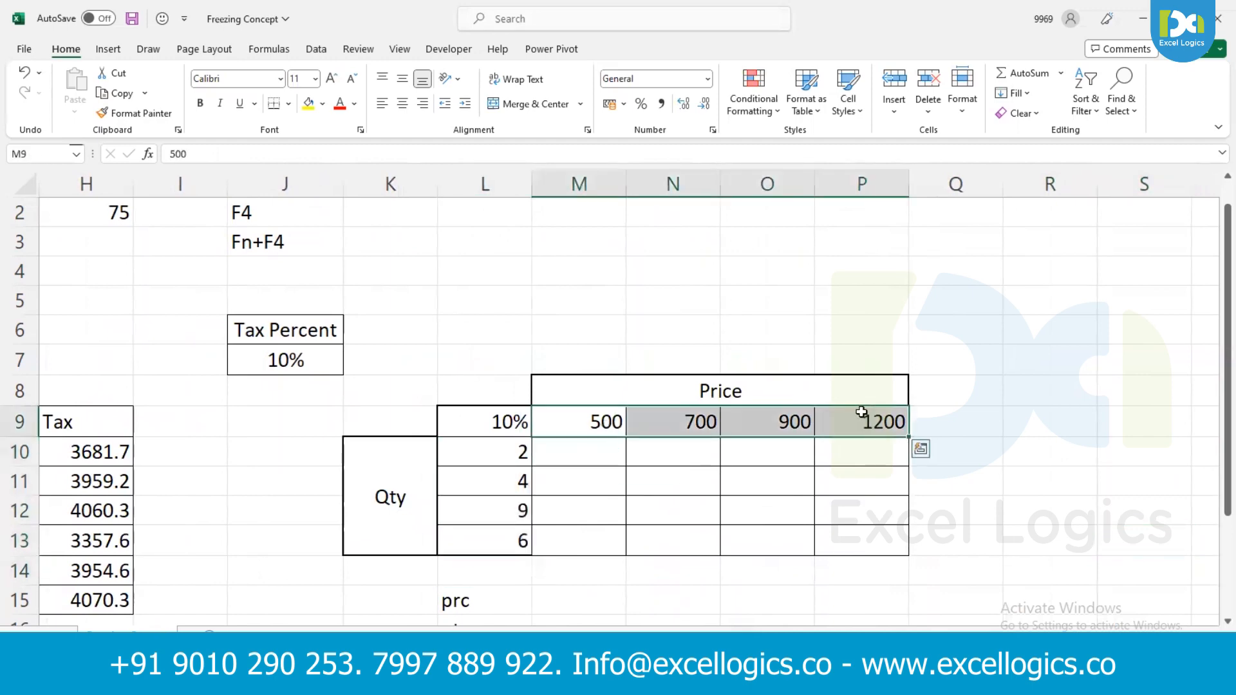
left_click(496, 451)
left_click(596, 422)
left_click_drag(595, 422, 577, 430)
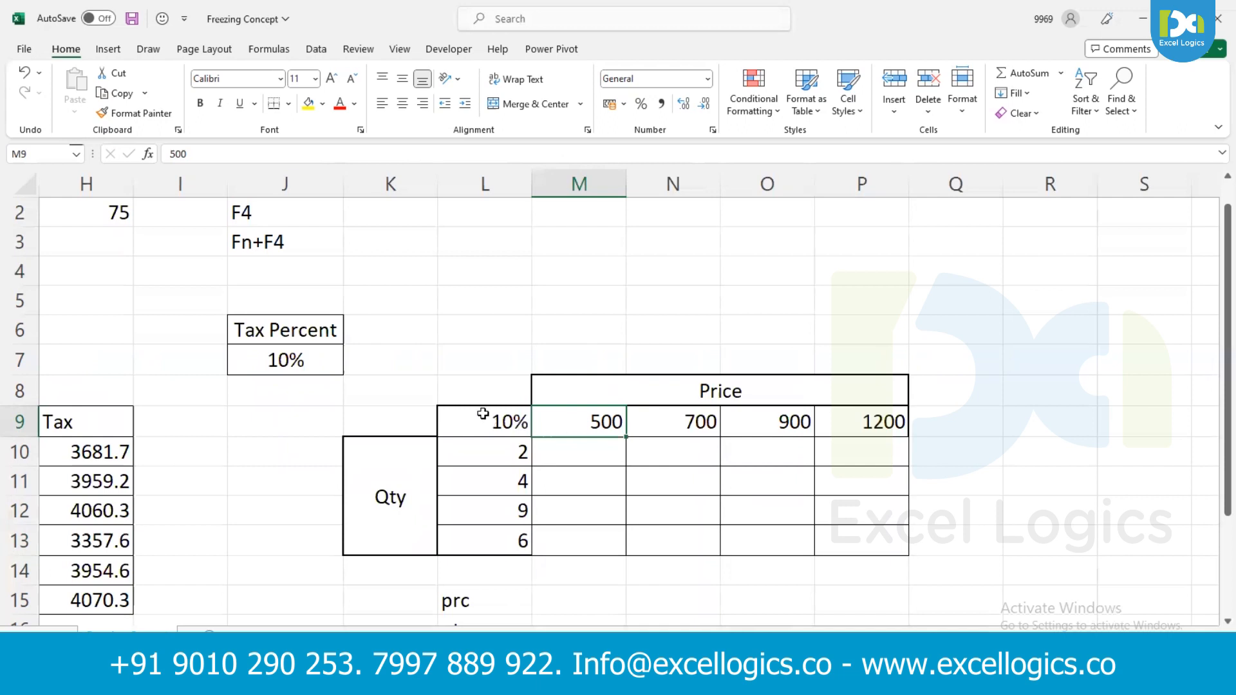
- Enter the formula =L10*M9*L9 in M10 to multiply quantity, price and percentage
left_click(566, 440)
type("=")
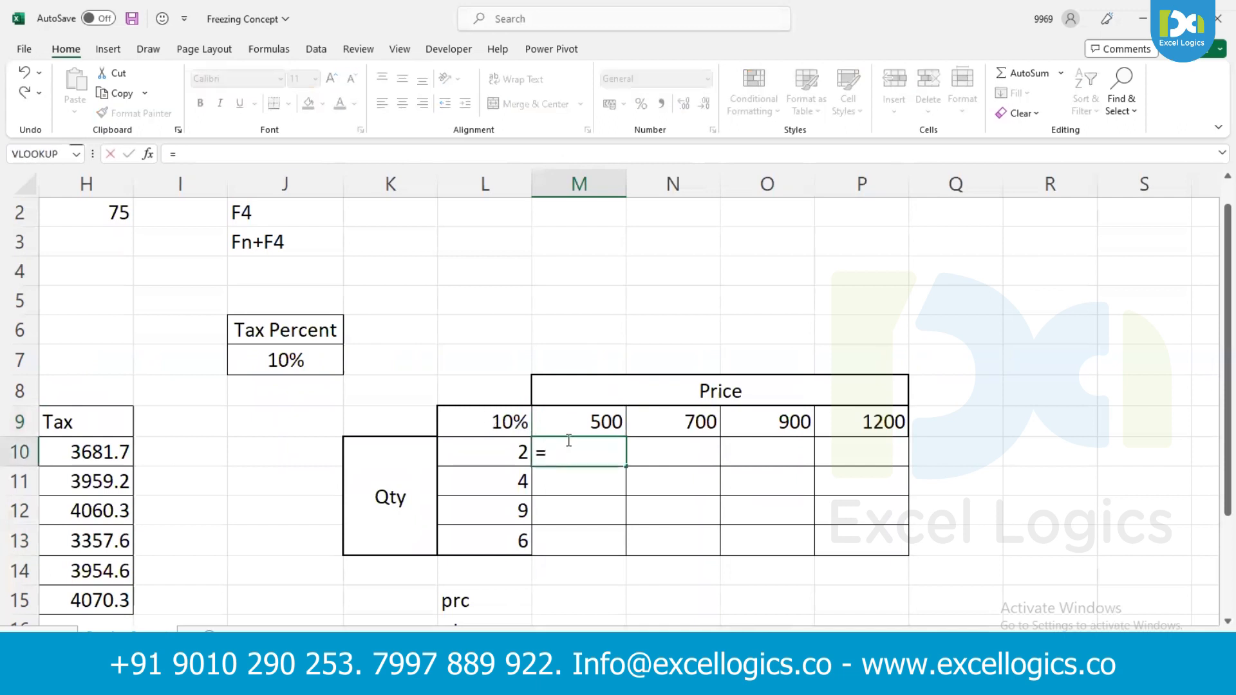
key("Left")
type("*")
key("Up")
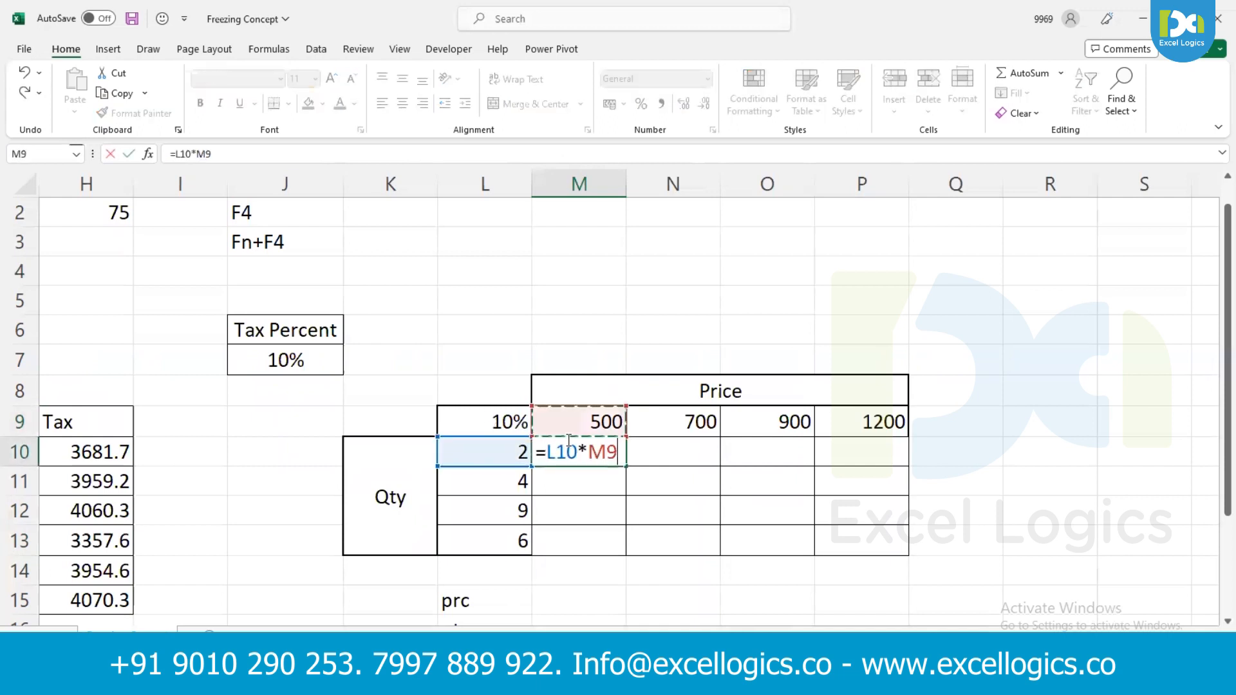
type("*")
key("Left")
key("Up")
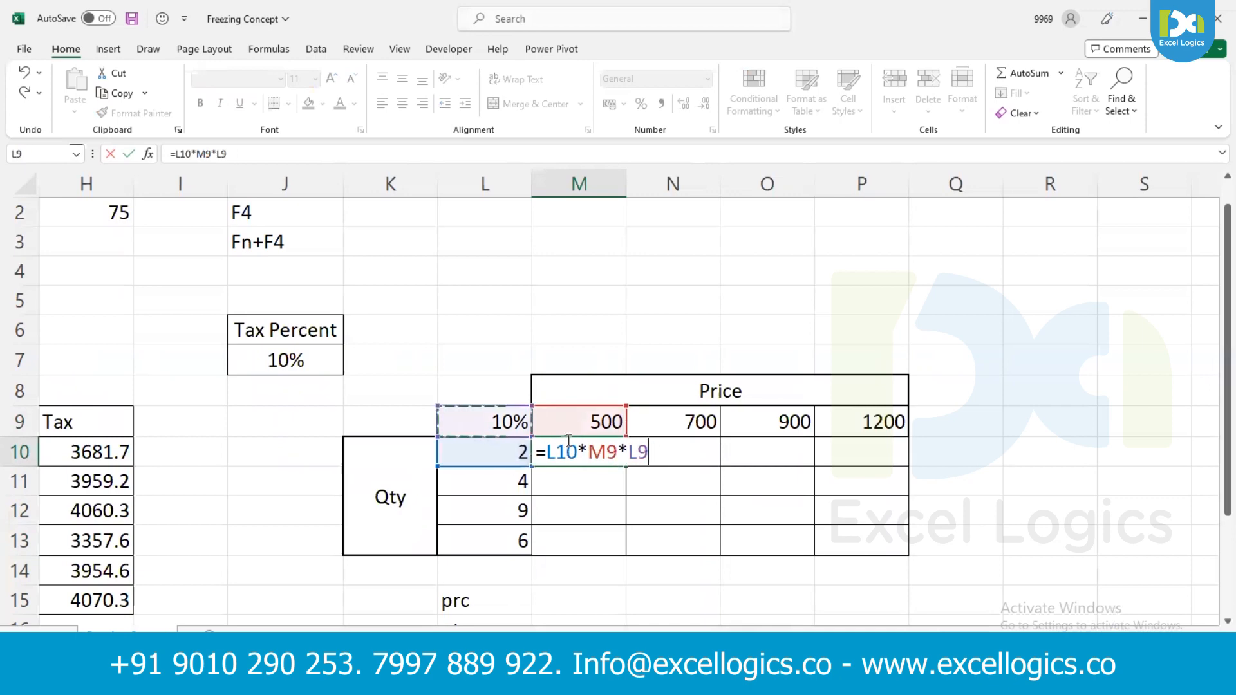
key("Return")
- Fill the relative formula from M10 across to P10 and down to row 13
left_click(673, 444)
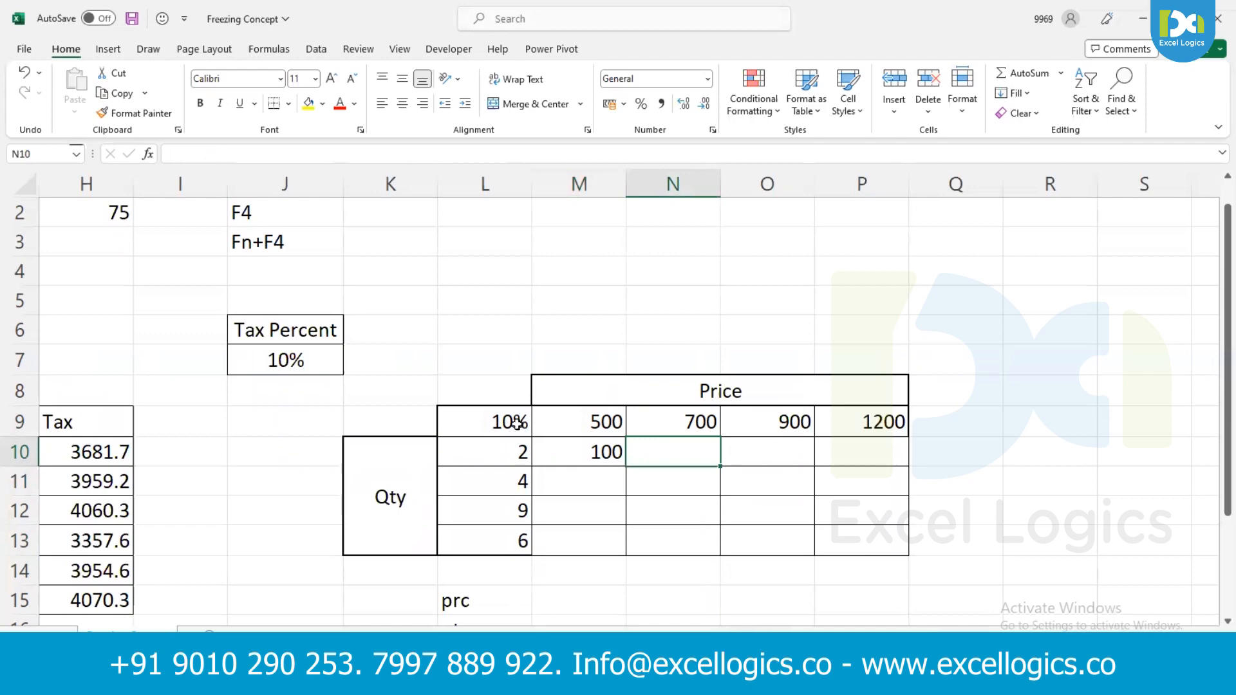
key("Left")
key("shift+Right")
key("shift+Right")
key("shift+Right")
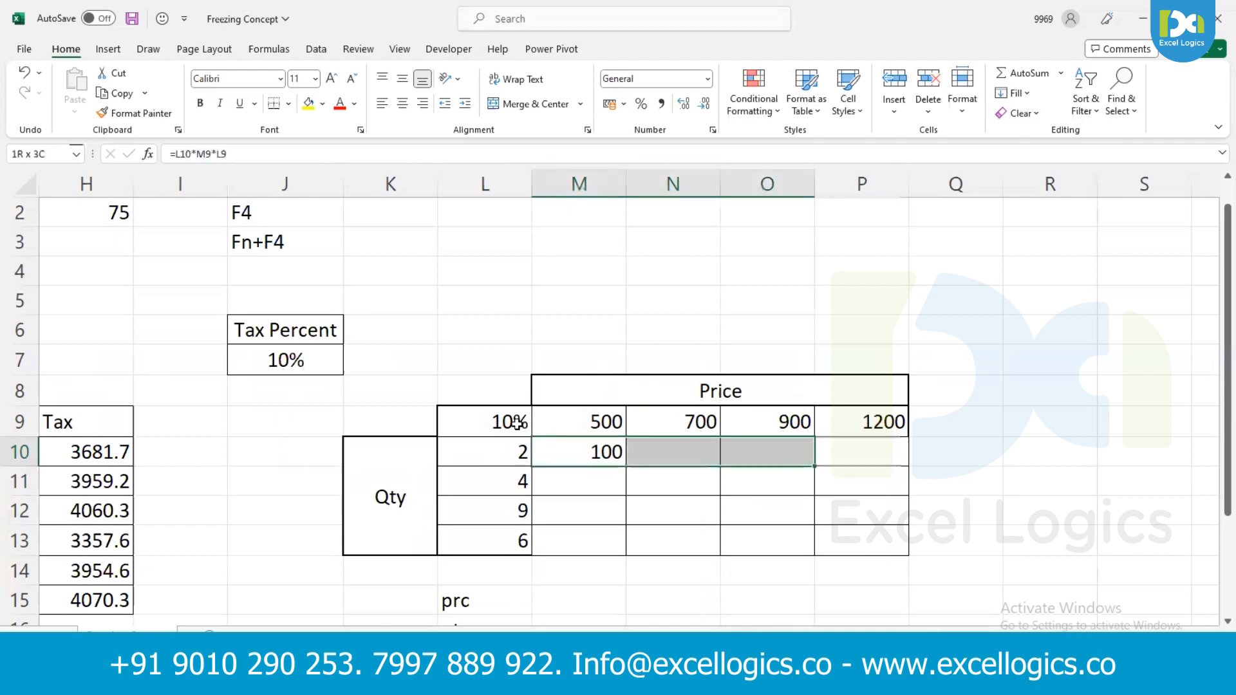
key("ctrl+r")
key("shift+Down")
key("shift+Down")
key("shift+Down")
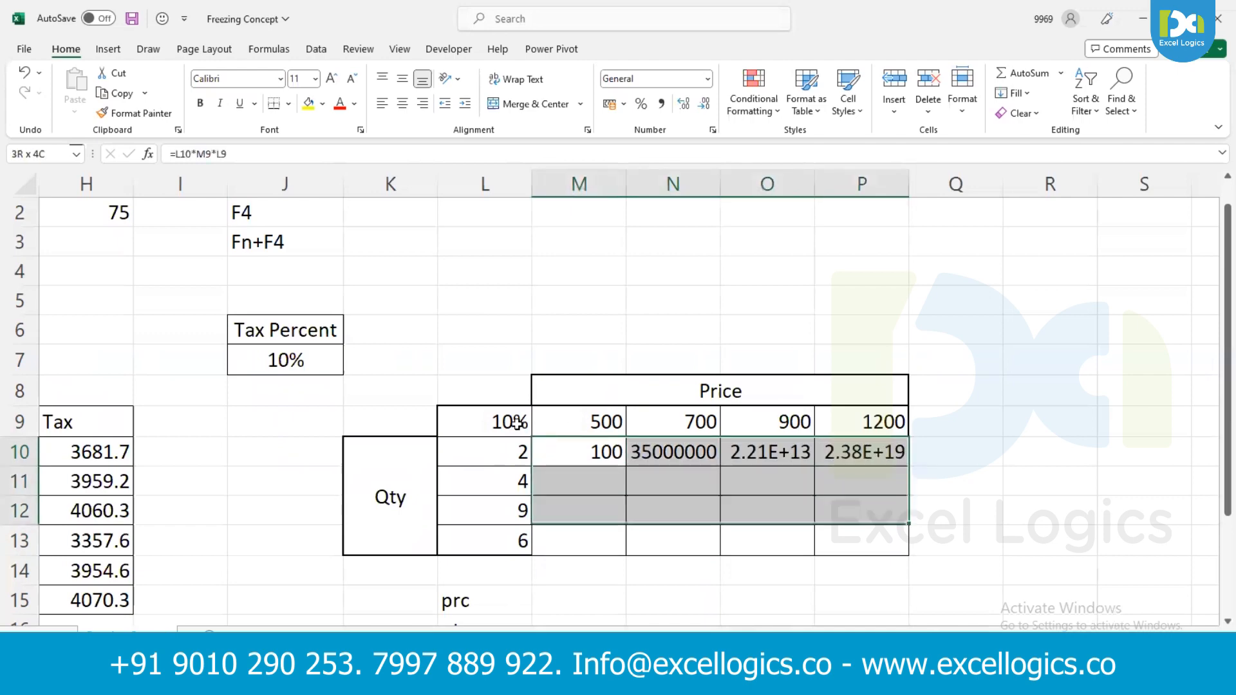
key("ctrl+d")
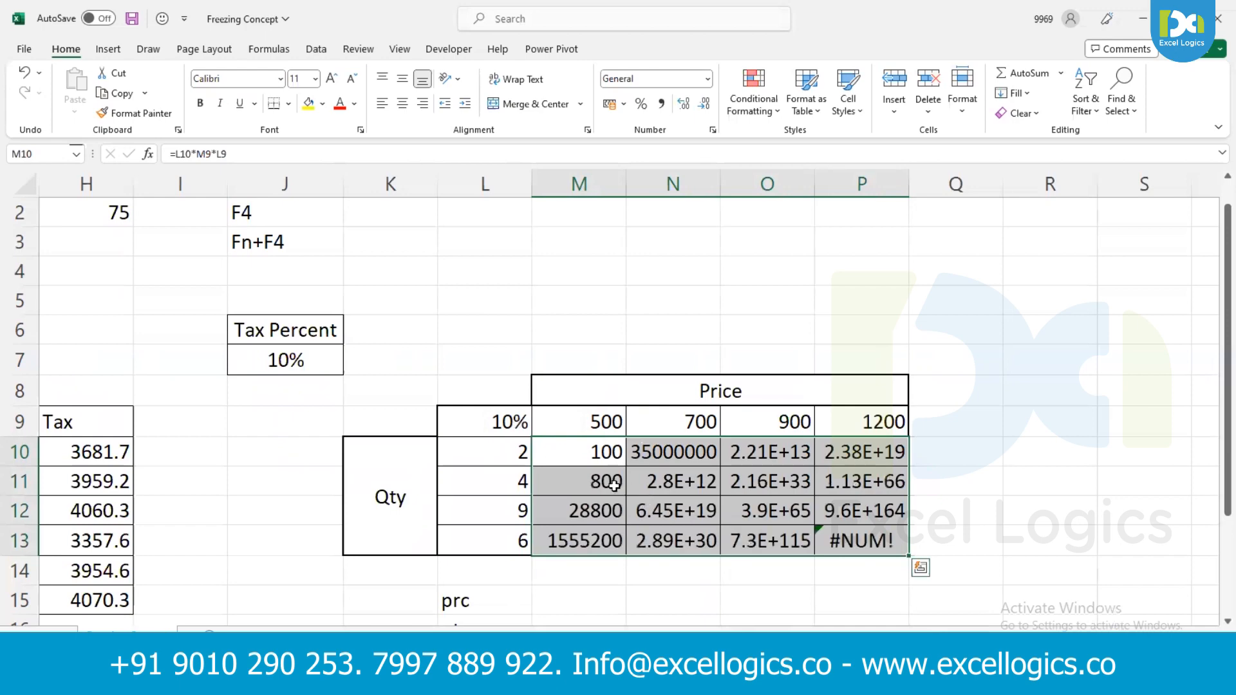
- Inspect the shifted references in the copied formulas in M11 and N10
left_click(616, 487)
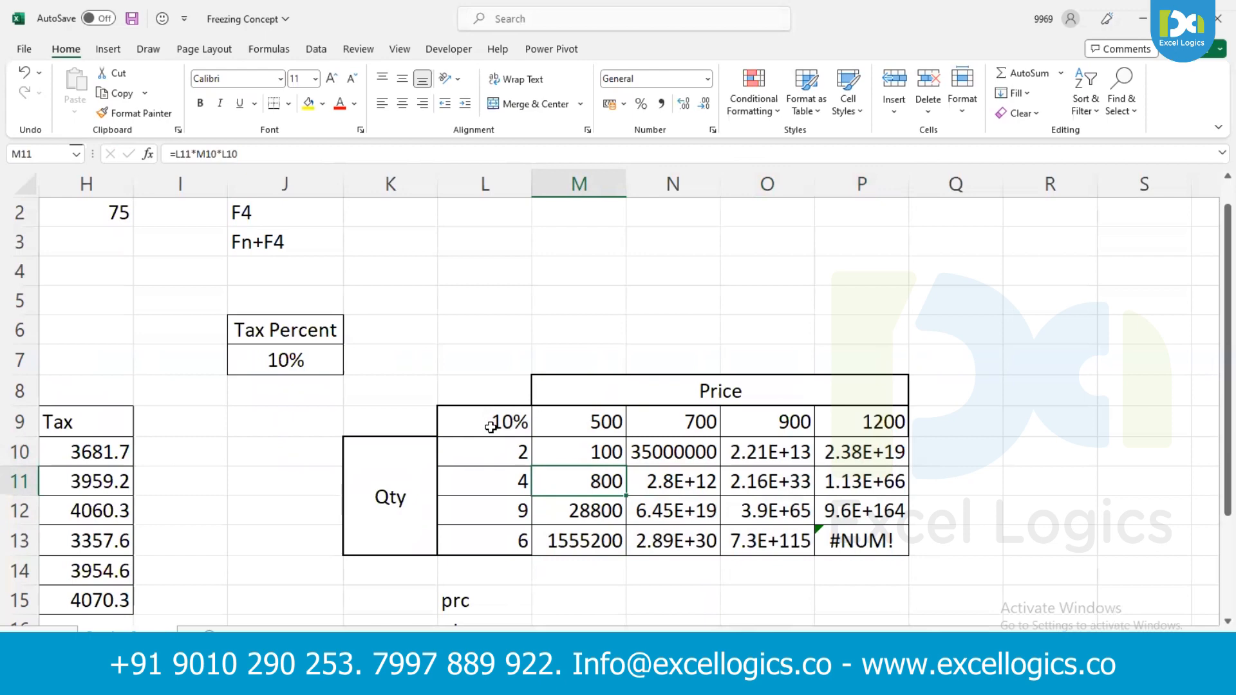
double_click(605, 477)
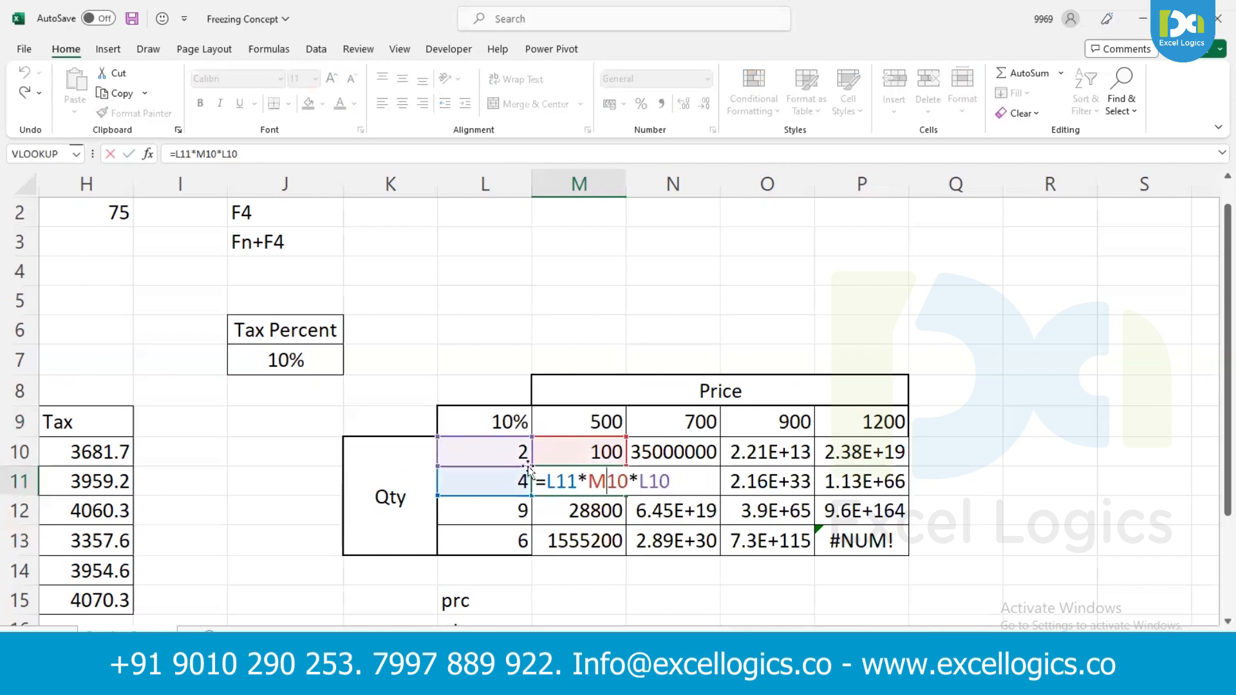
key("Escape")
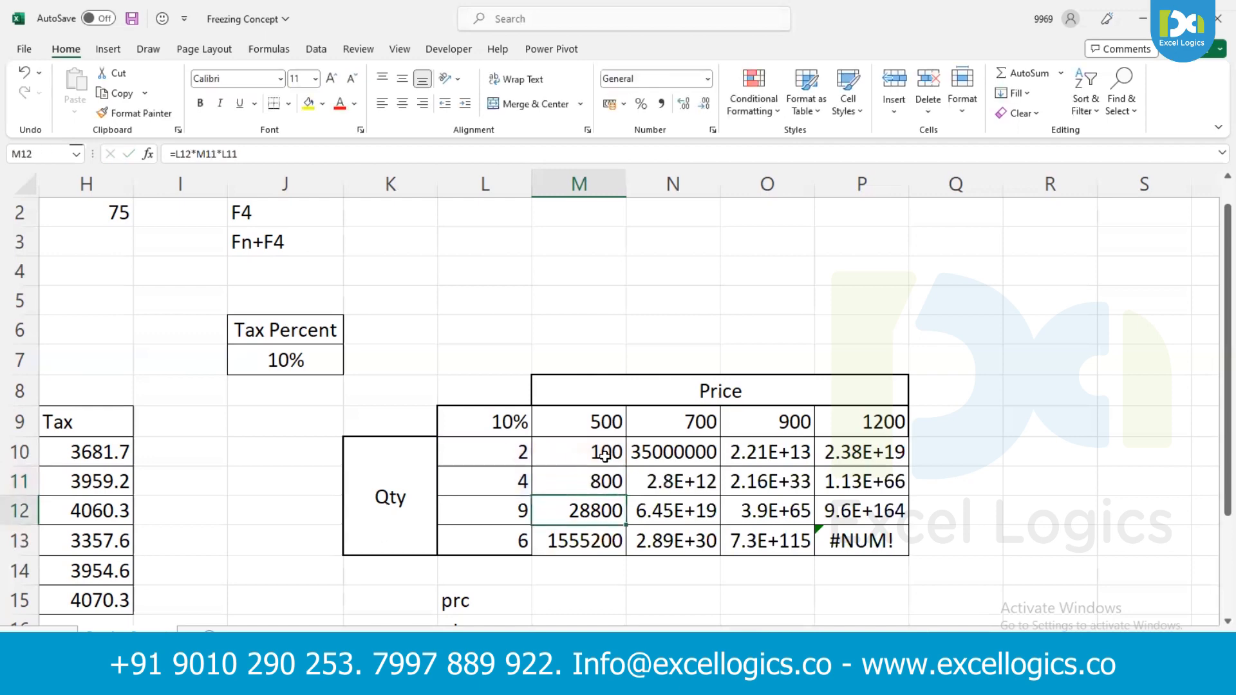
double_click(641, 452)
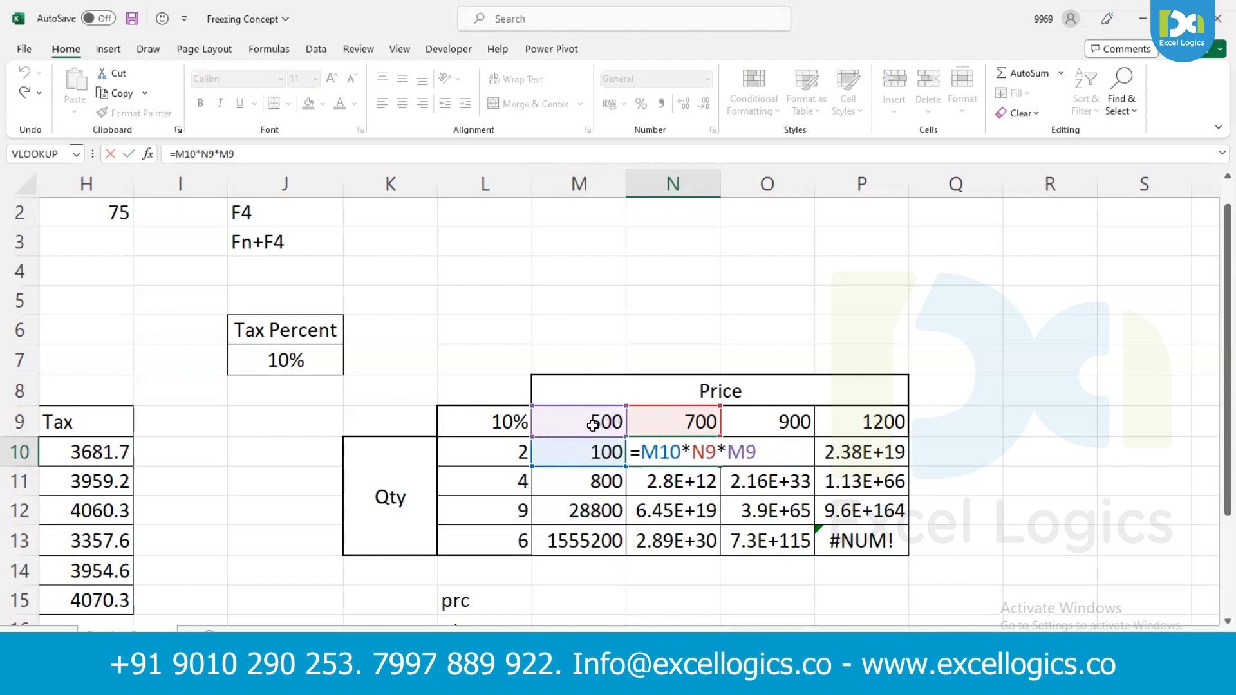
key("Return")
- Clear the copied formulas from the quantity and price table in M10:P13
key("Left")
key("Down")
key("Up")
key("Up")
key("ctrl+shift+Down")
key("ctrl+shift+Right")
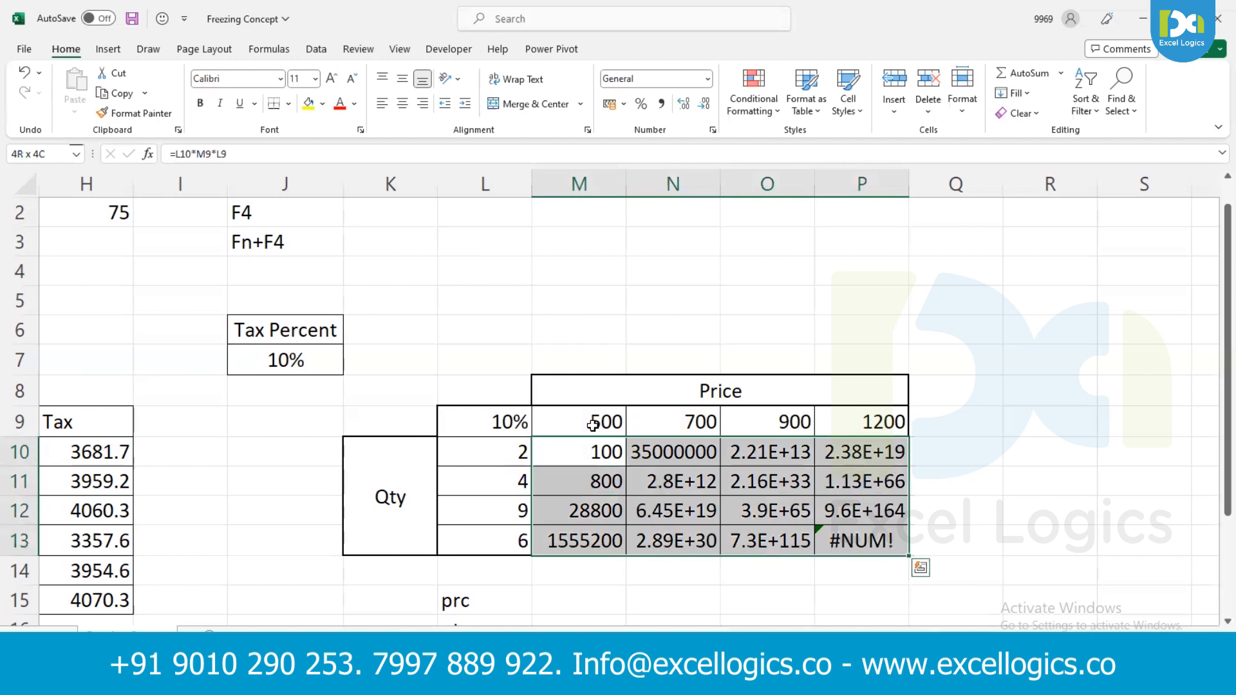
key("Delete")
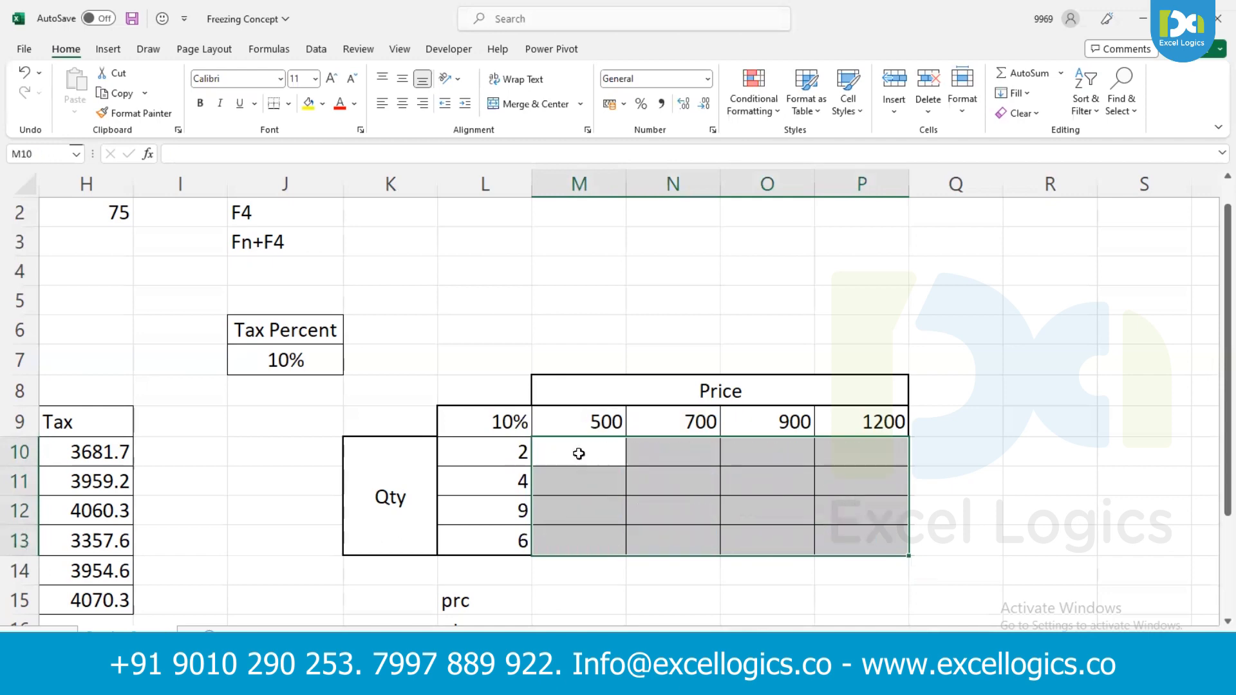
- Start a new formula in M10 with a reference to the quantity in L10
left_click(575, 451)
type("=")
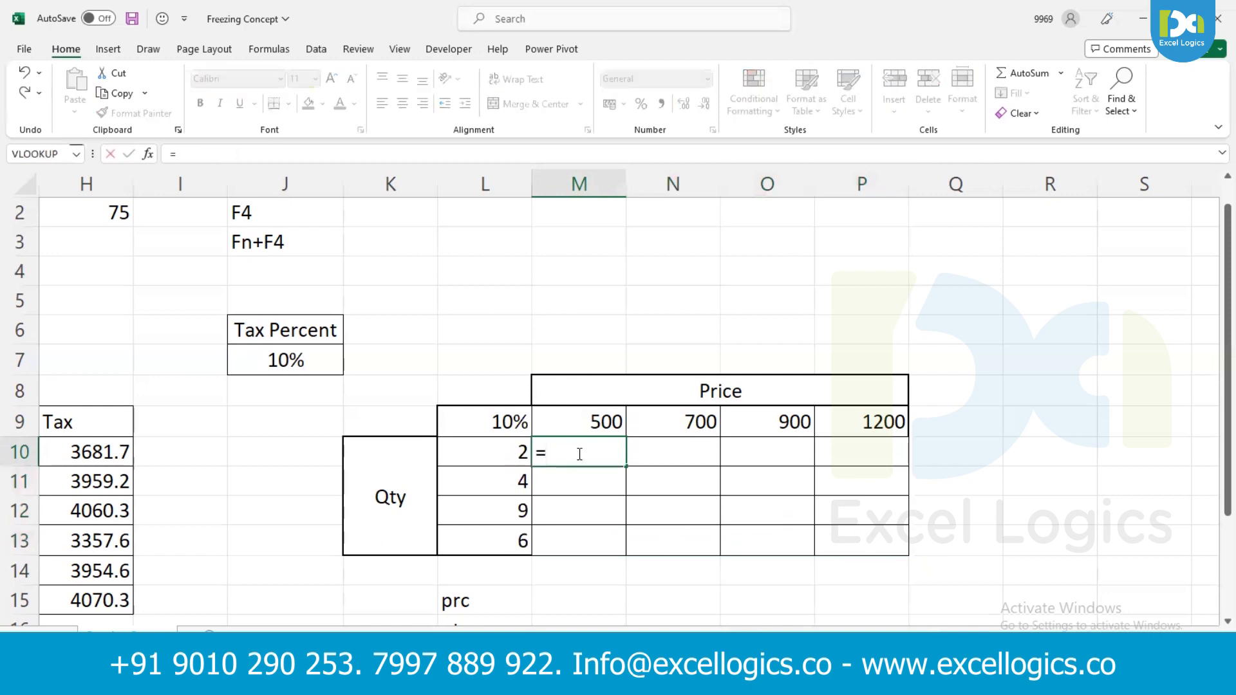
left_click(516, 447)
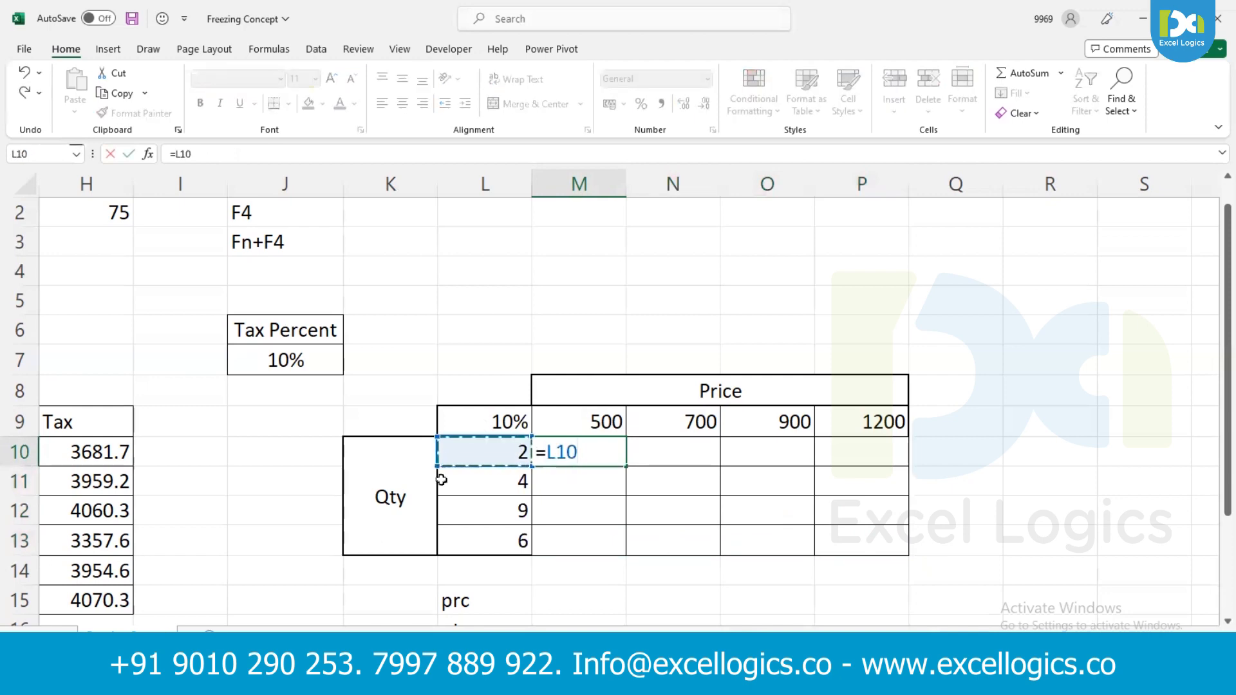